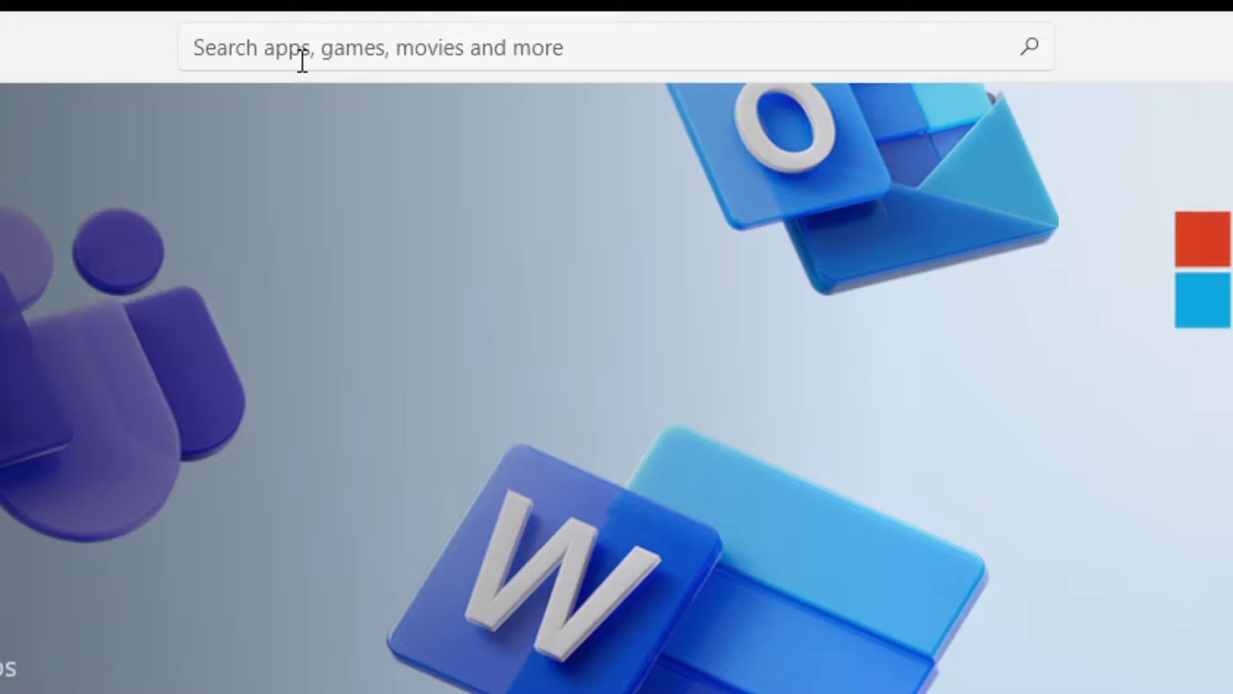
Step: Search the Microsoft Store for capcut
click(303, 61)
text(c)
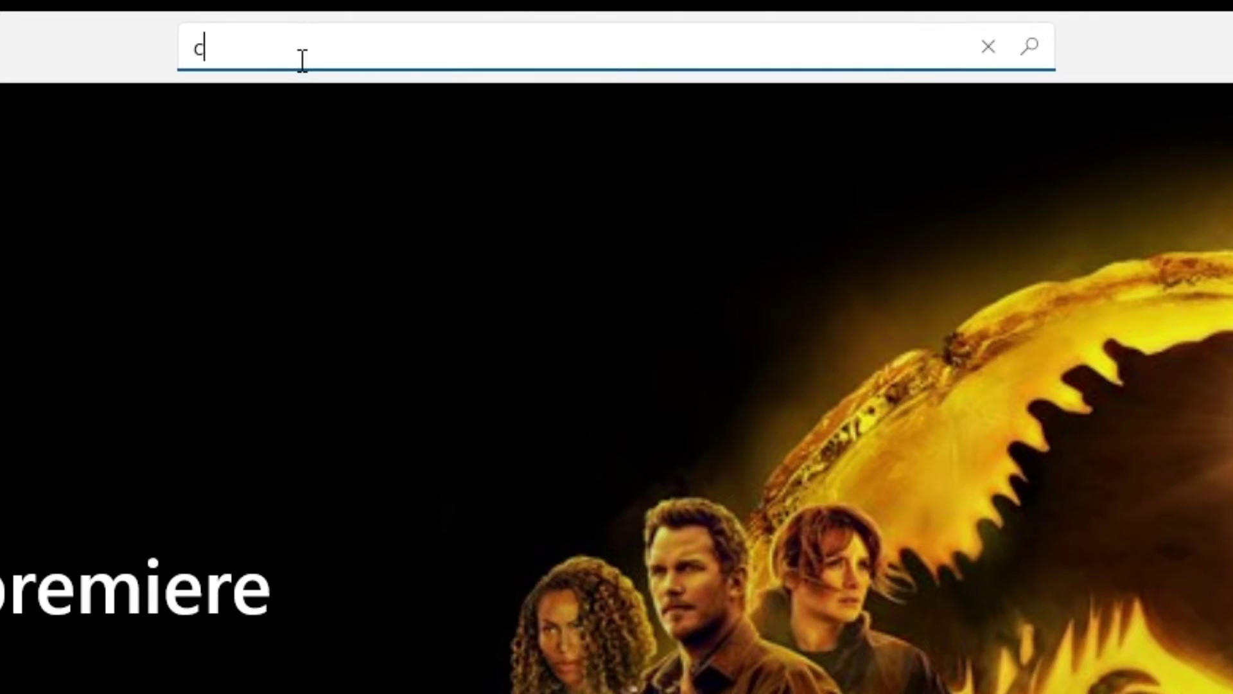
text(apcut)
key(Return)
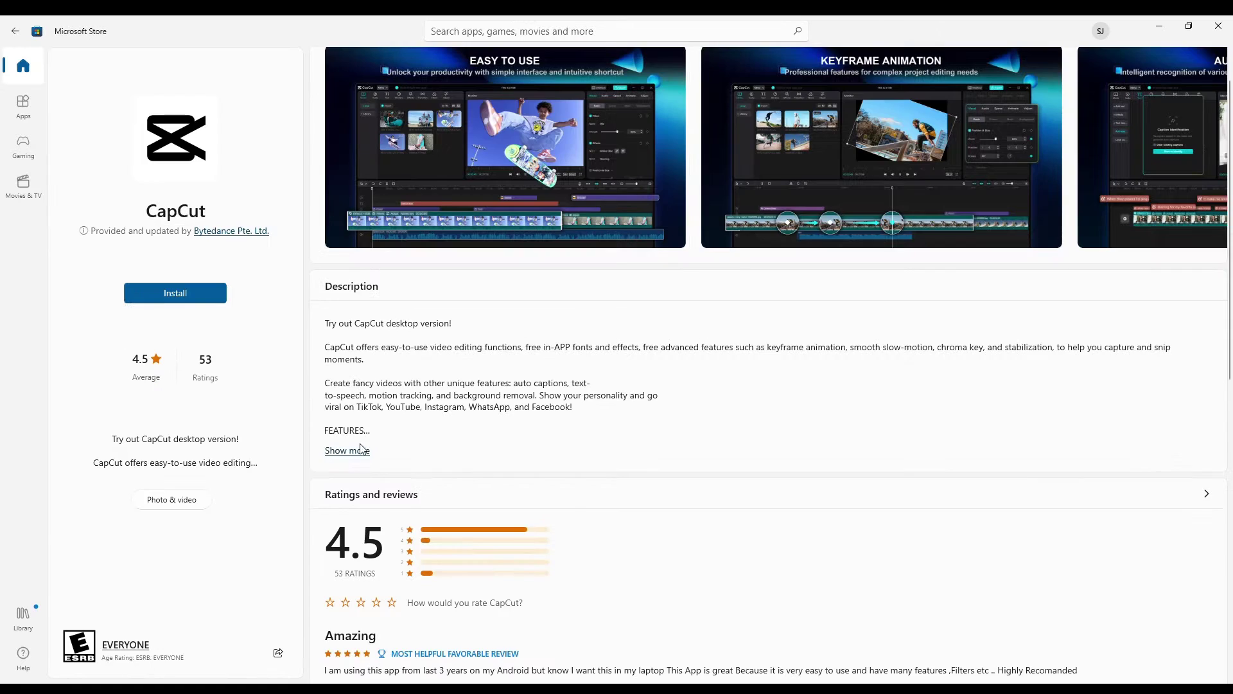
Step: Look over the CapCut store page and install the app
scroll(361, 456, down, 5)
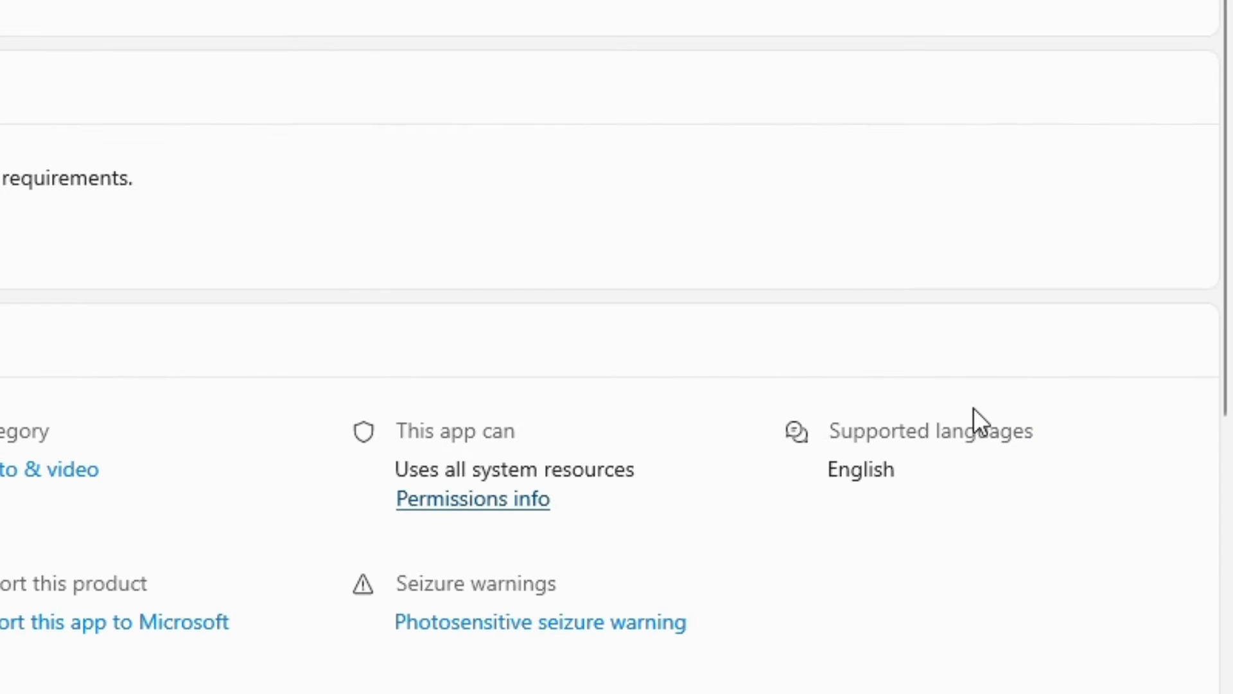
scroll(974, 407, up, 6)
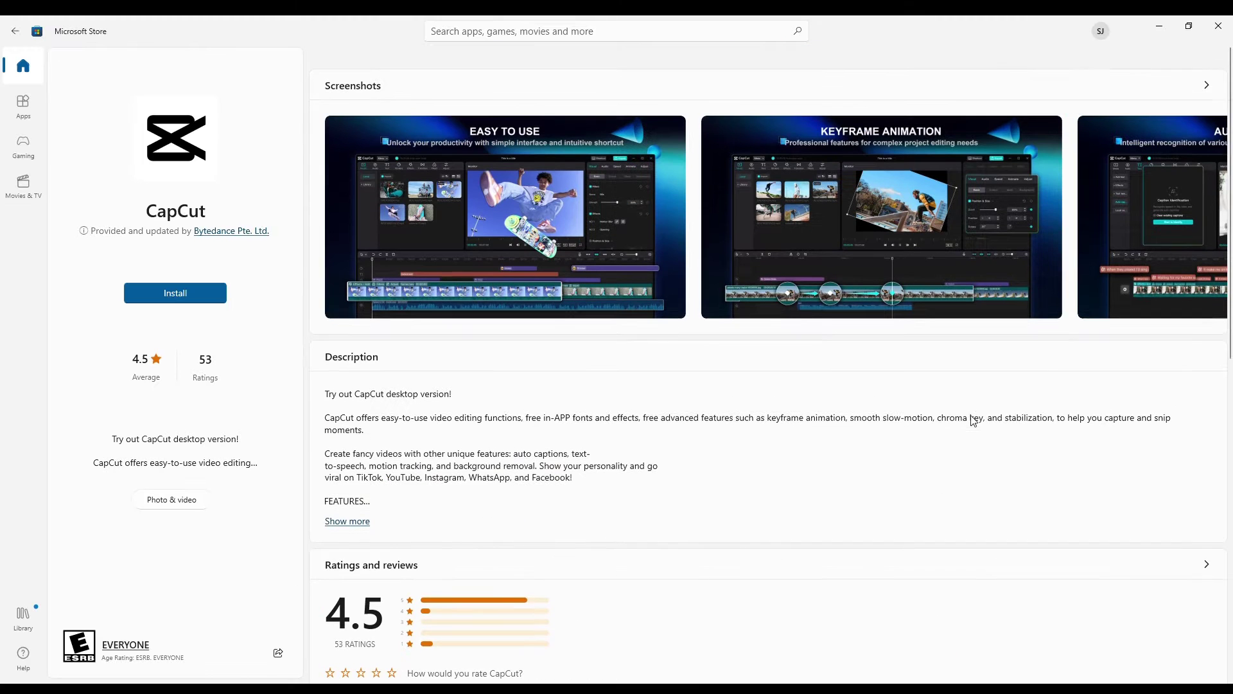
click(207, 292)
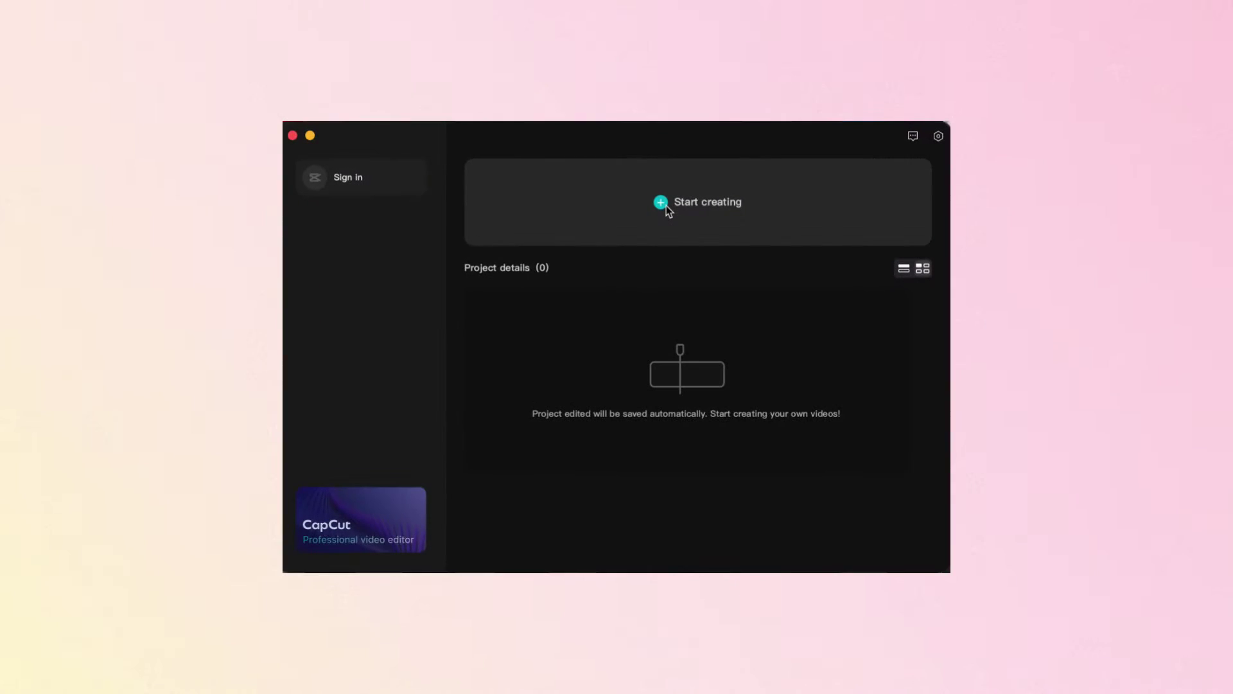
Step: Create a new CapCut project and place the four ocean video clips one after another on the timeline, starting with file.mp4
click(665, 206)
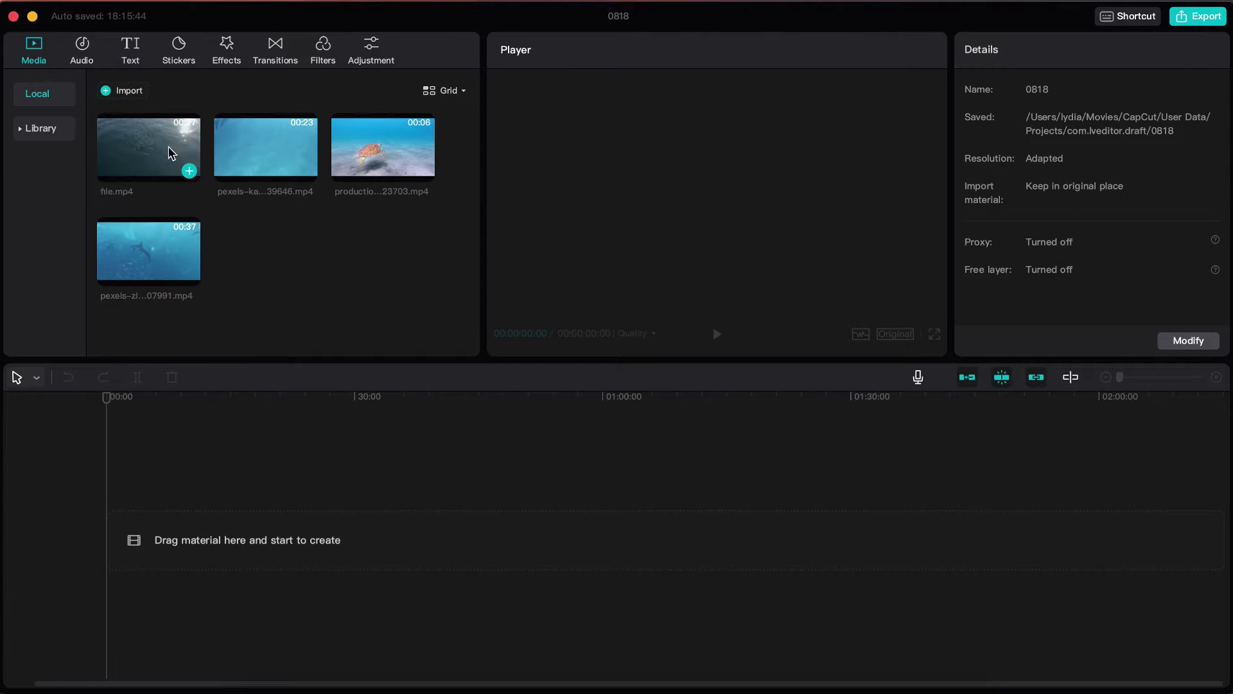
drag(171, 154, 146, 547)
drag(106, 397, 407, 396)
drag(265, 158, 488, 565)
click(423, 171)
drag(154, 257, 864, 540)
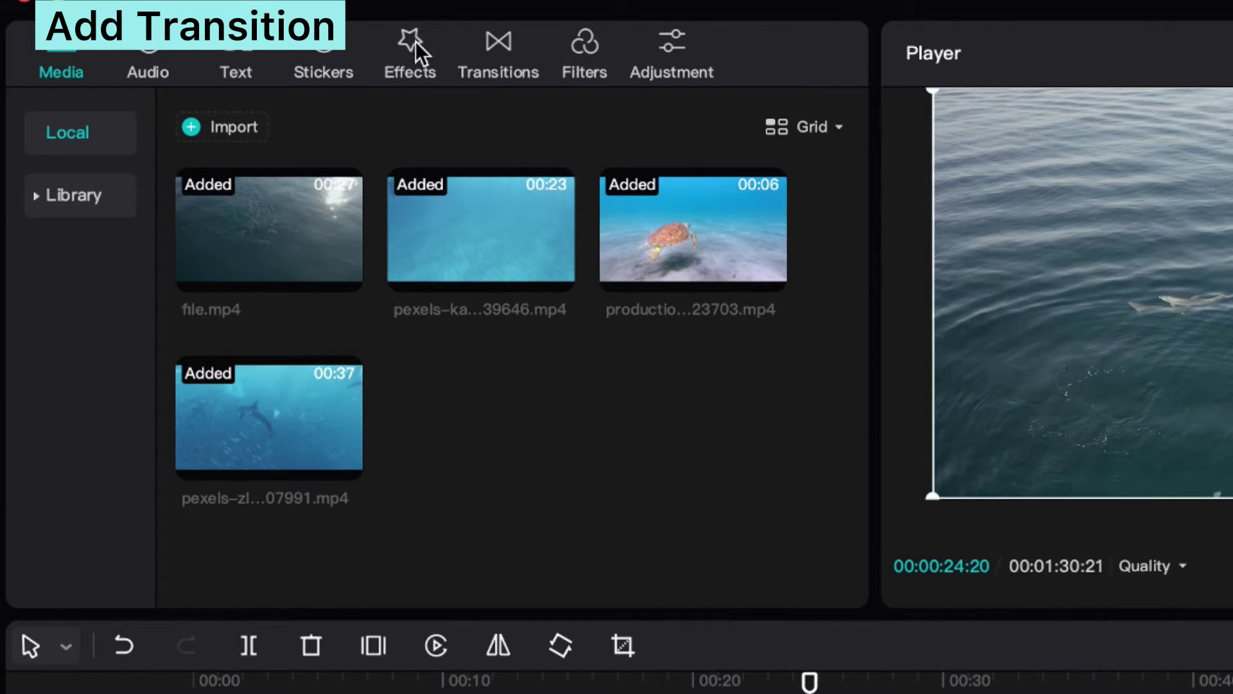
Step: Add the Pull Out camera transition between file.mp4 and the second clip, and play back the cut
click(495, 43)
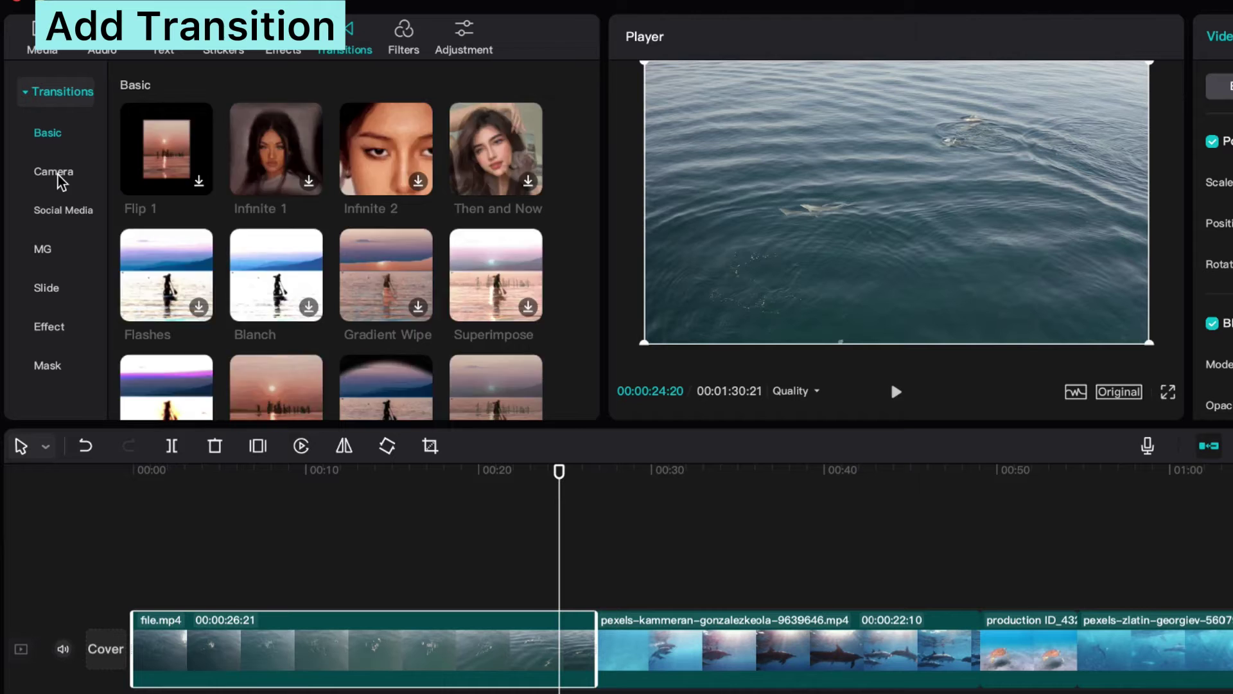
click(83, 252)
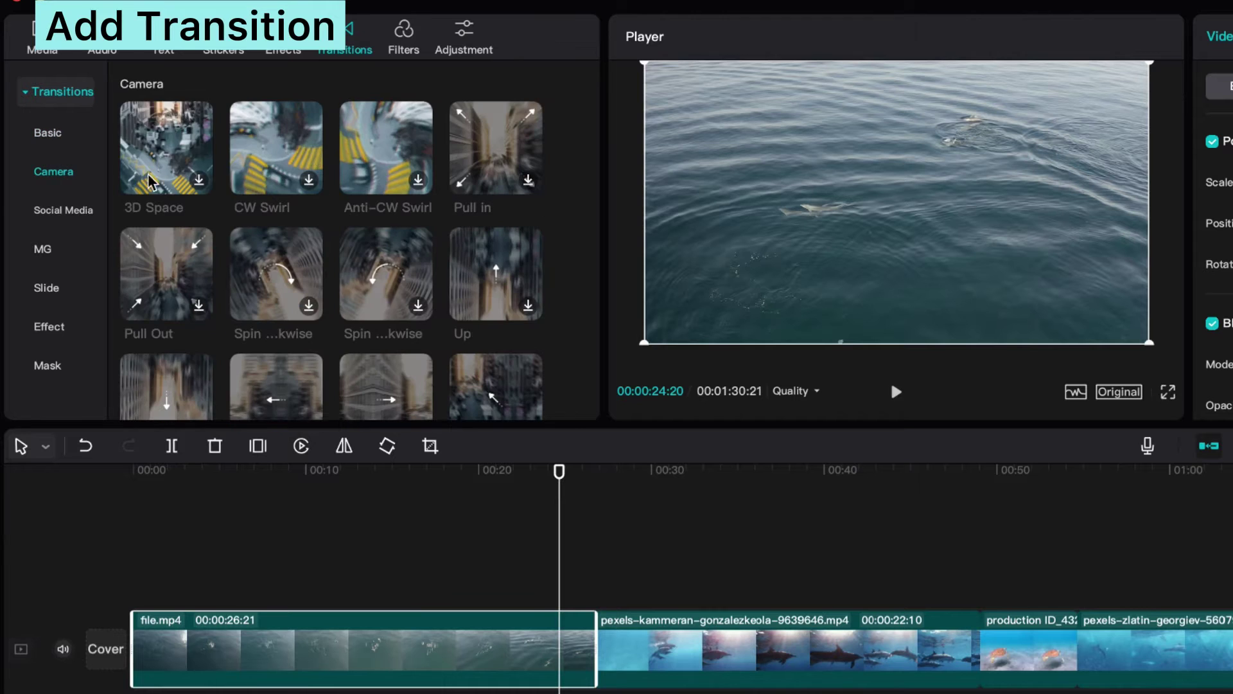
click(200, 307)
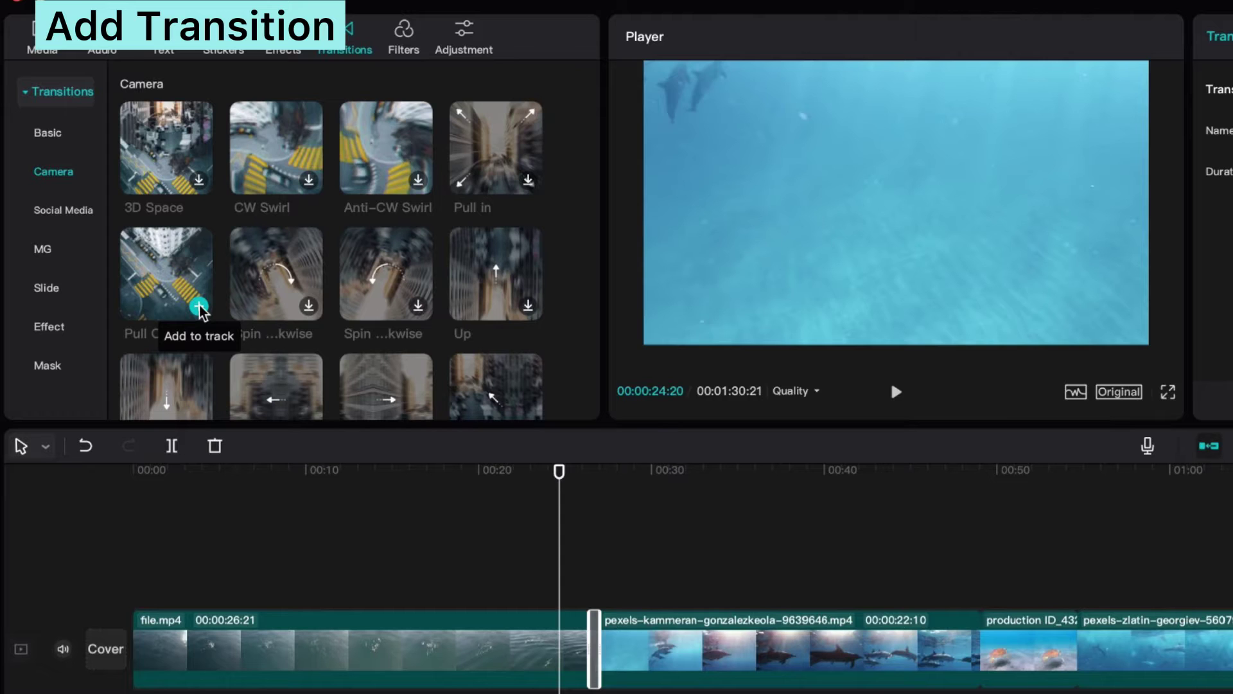
drag(559, 470, 575, 473)
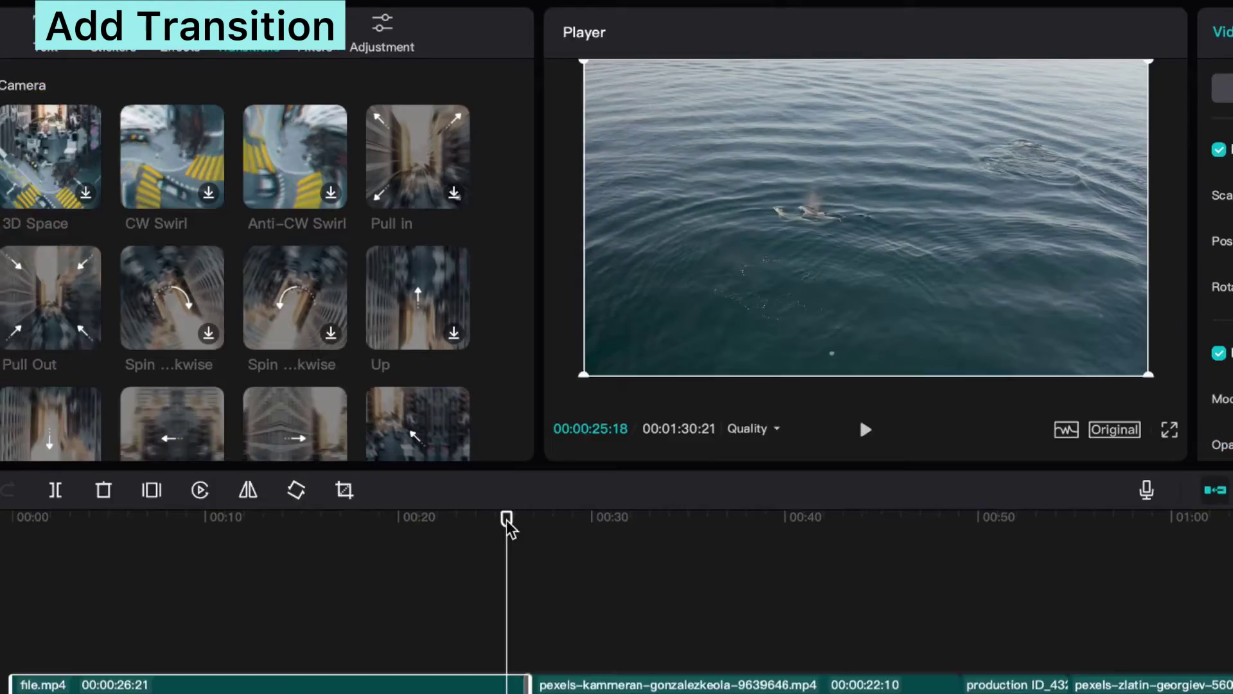
key(space)
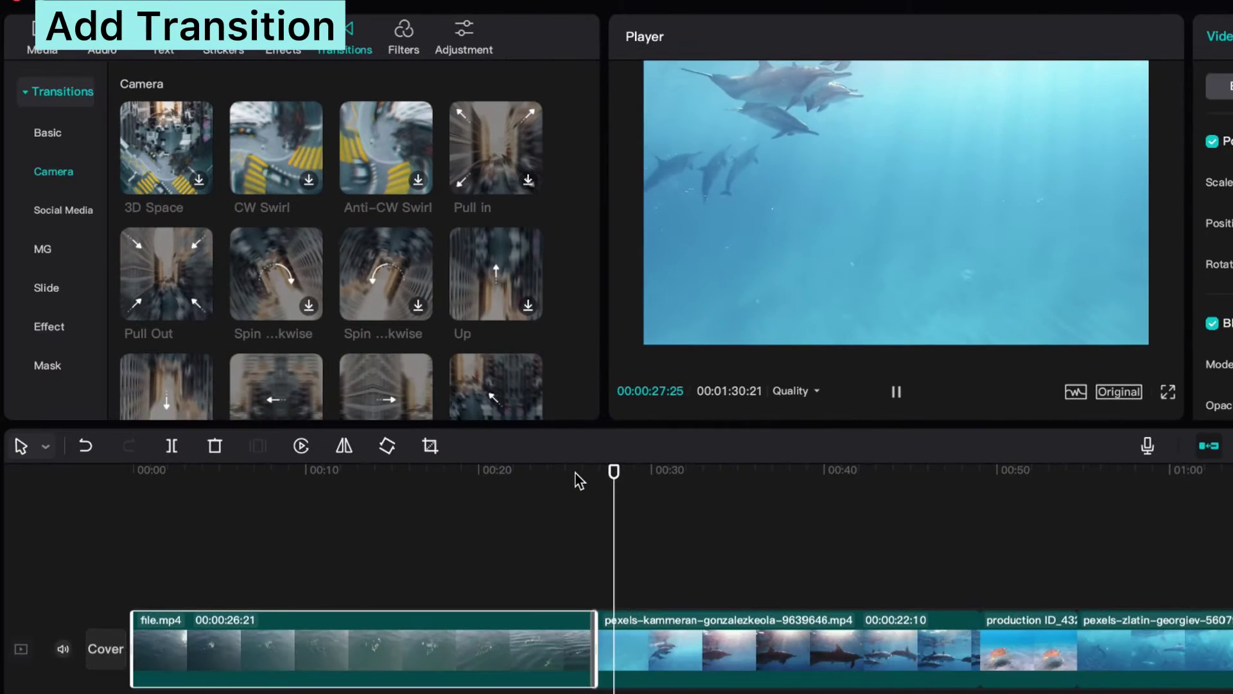
key(space)
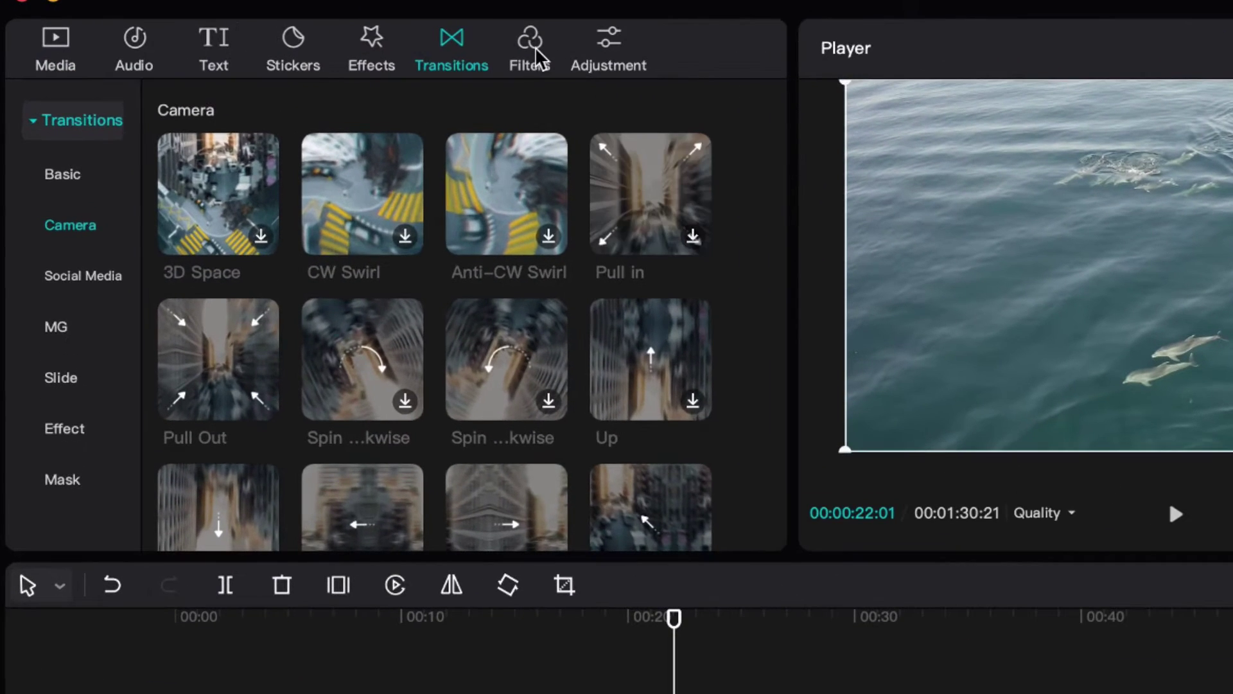
Step: Add the Oasis filter from the Movies category and stretch it over the whole file.mp4 clip
click(403, 45)
scroll(379, 334, down, 3)
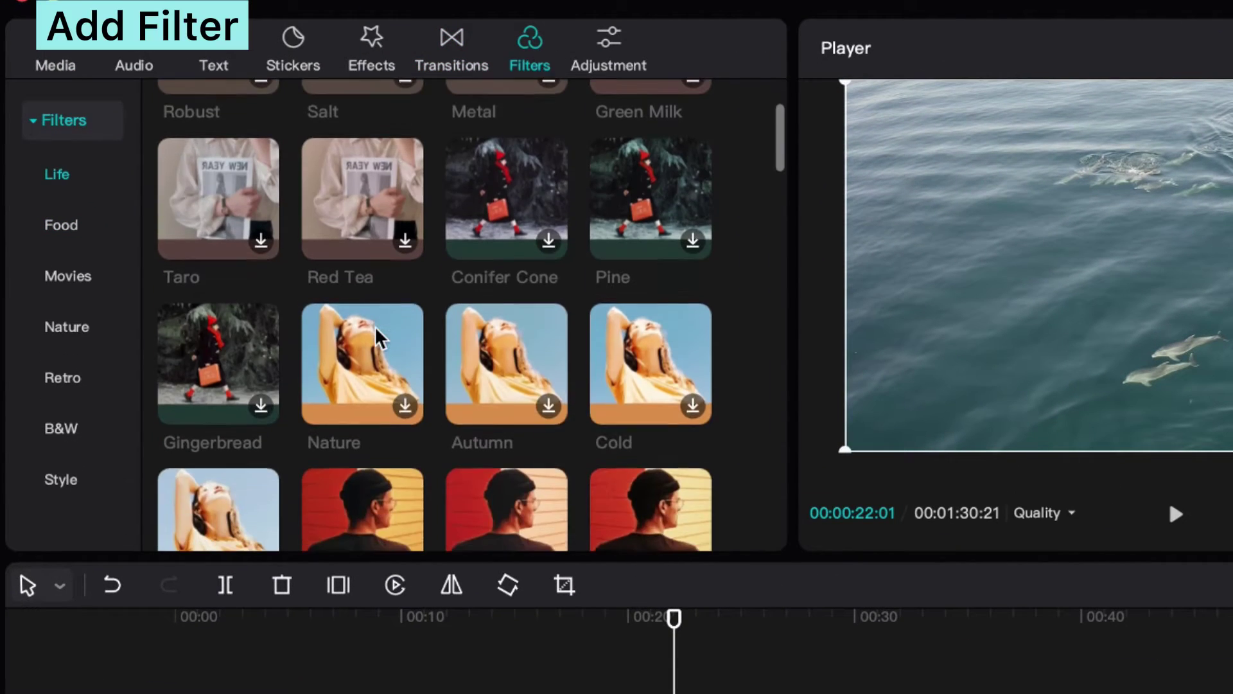
scroll(379, 334, up, 3)
scroll(379, 331, down, 12)
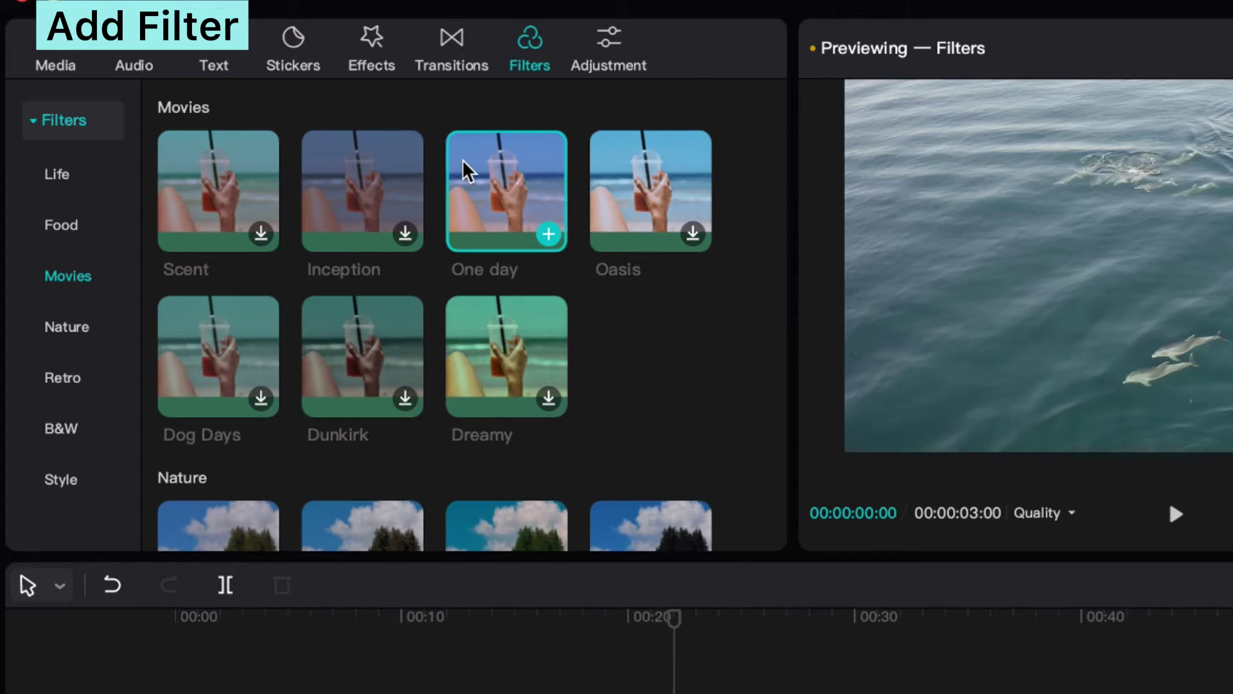
mouse_move(660, 144)
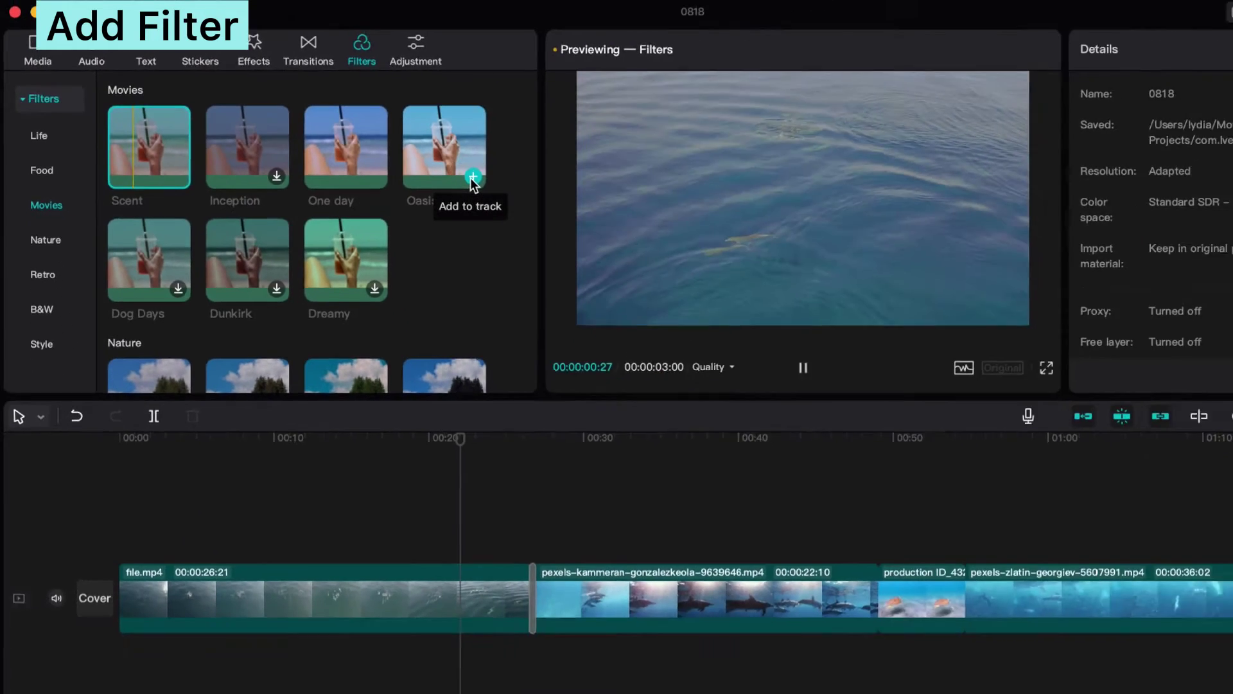
click(693, 234)
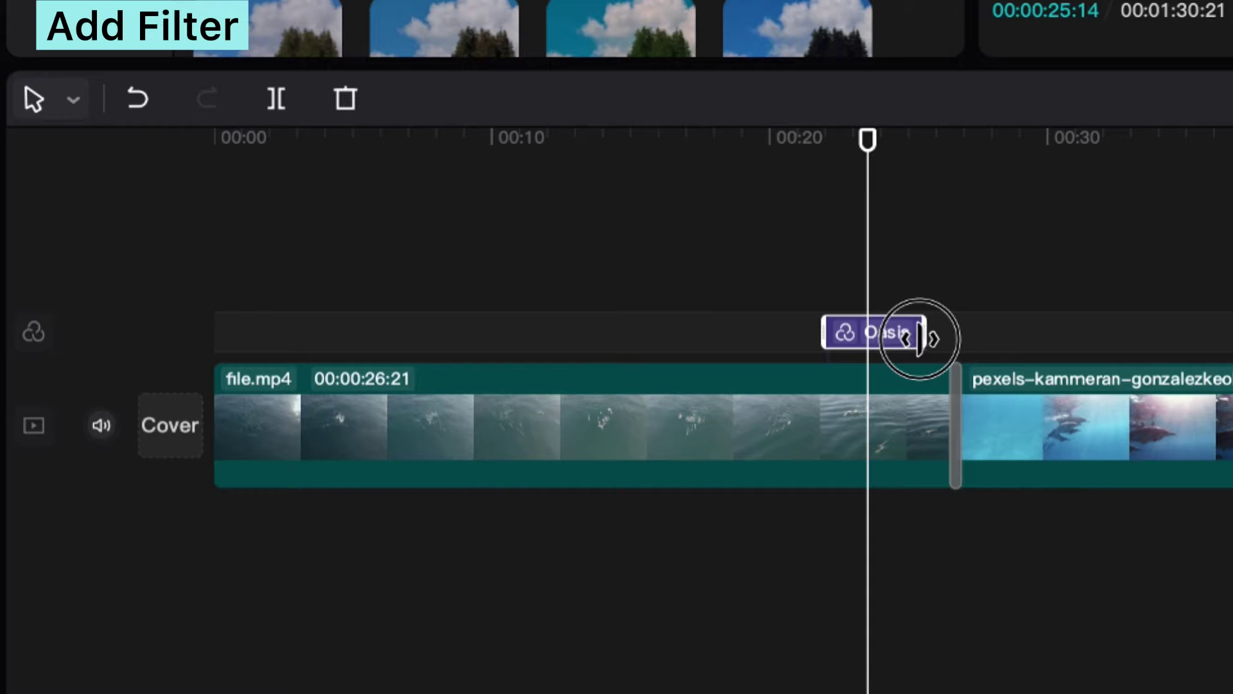
drag(920, 338, 950, 334)
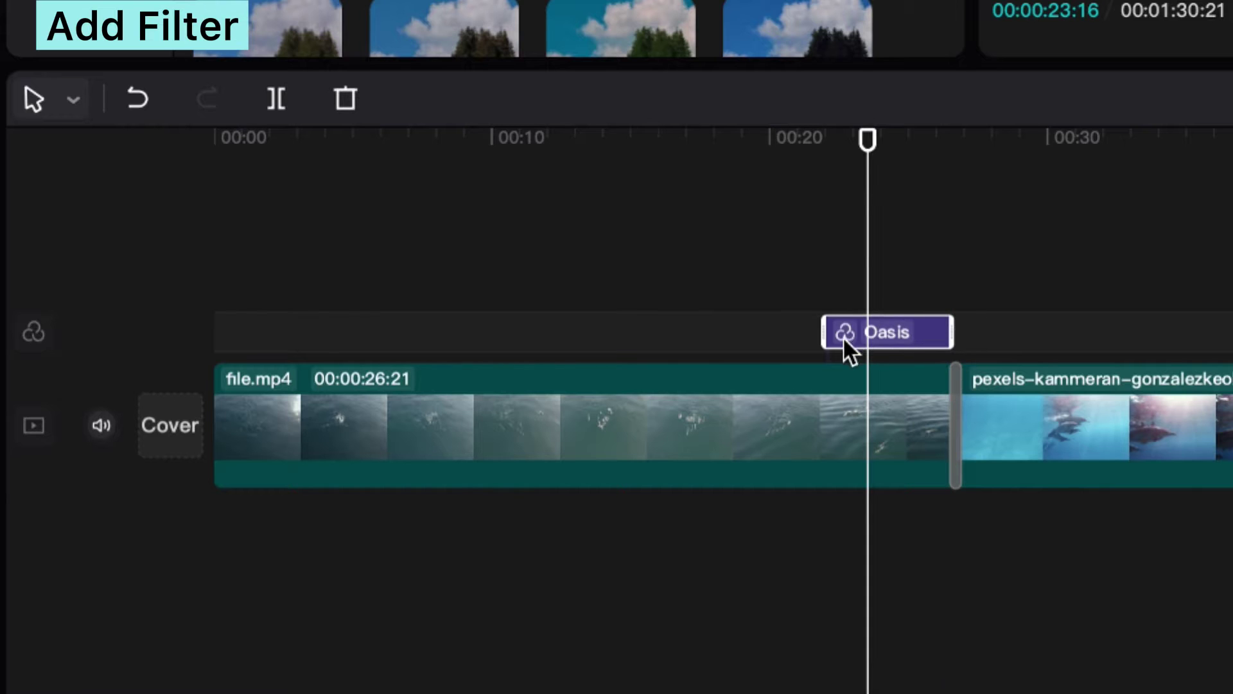
drag(828, 332, 187, 332)
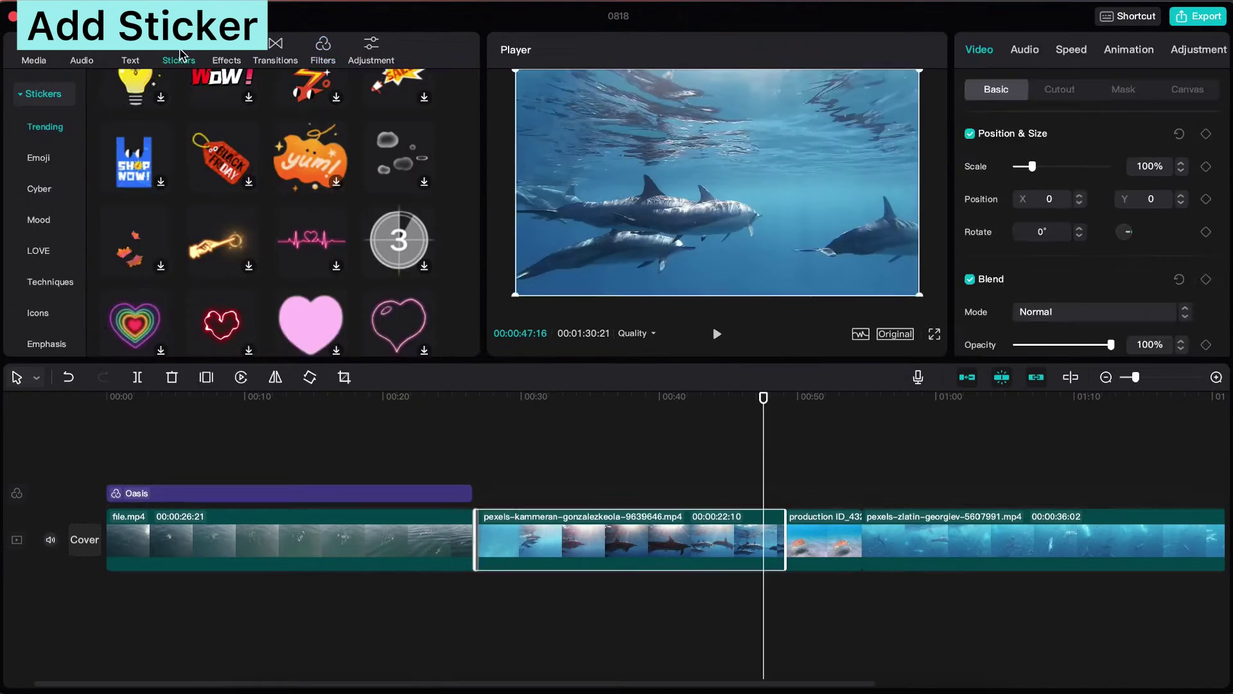
Step: Add the glowing pink butterfly sticker from the LOVE category and stretch it from about 00:41 to the second clip's end
scroll(257, 212, down, 10)
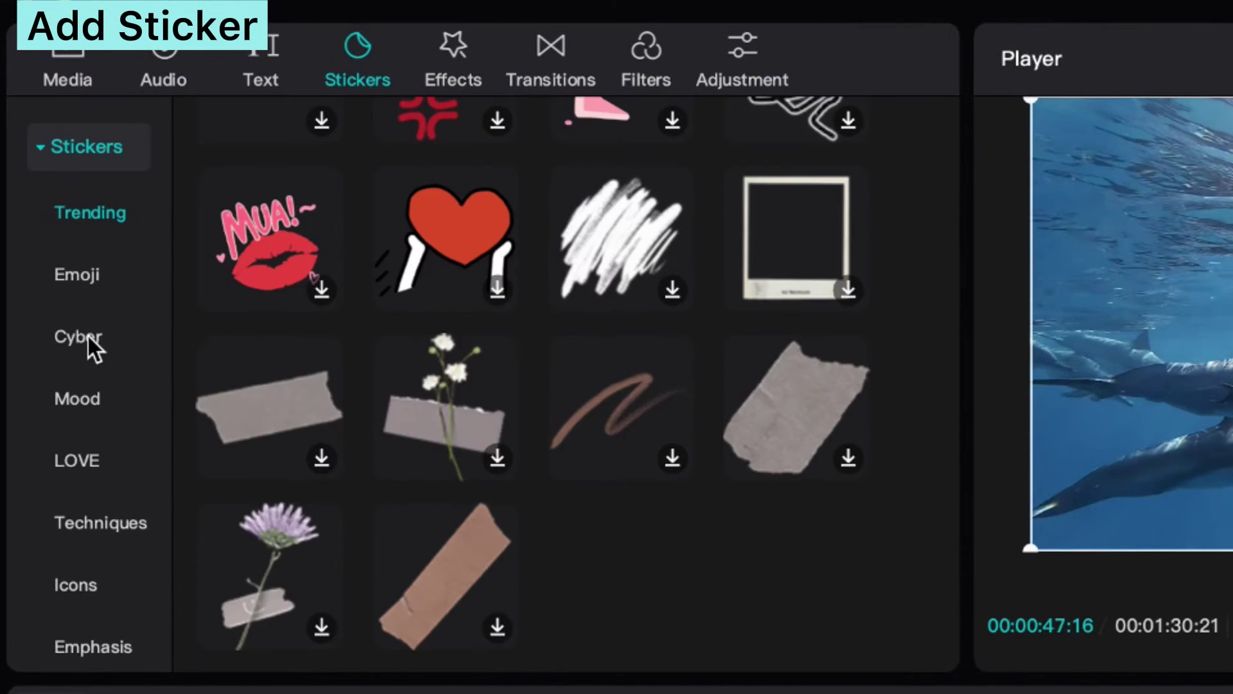
click(40, 251)
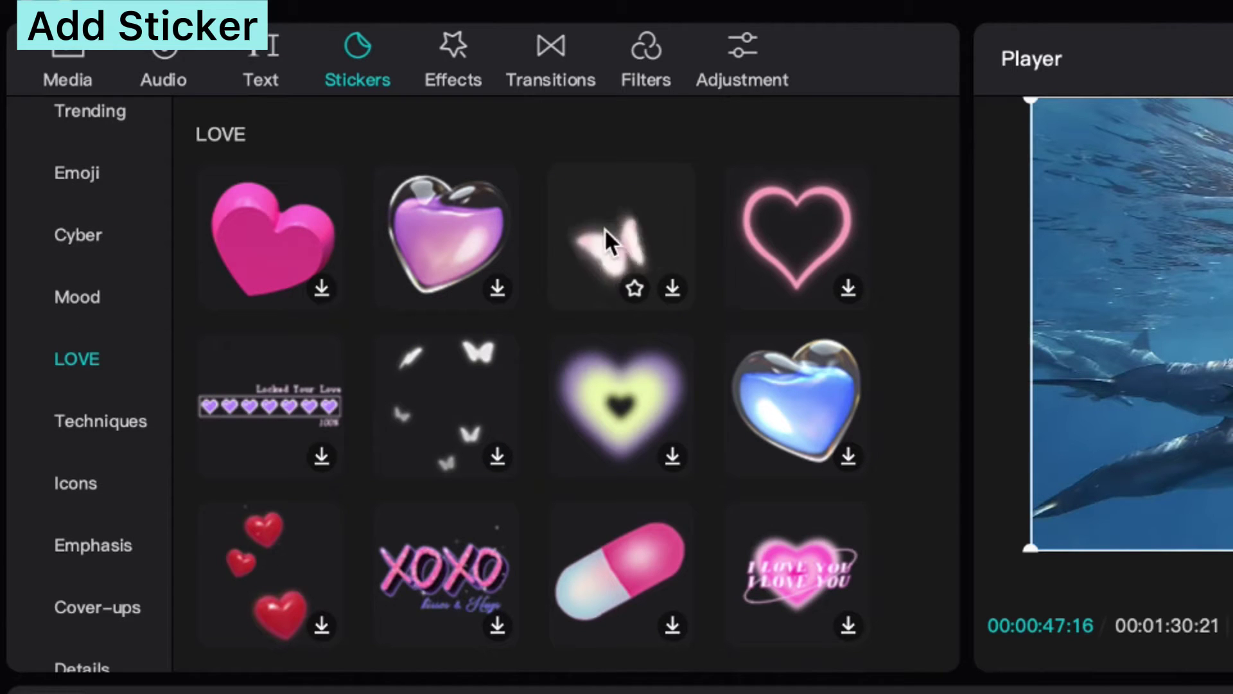
click(650, 265)
click(673, 287)
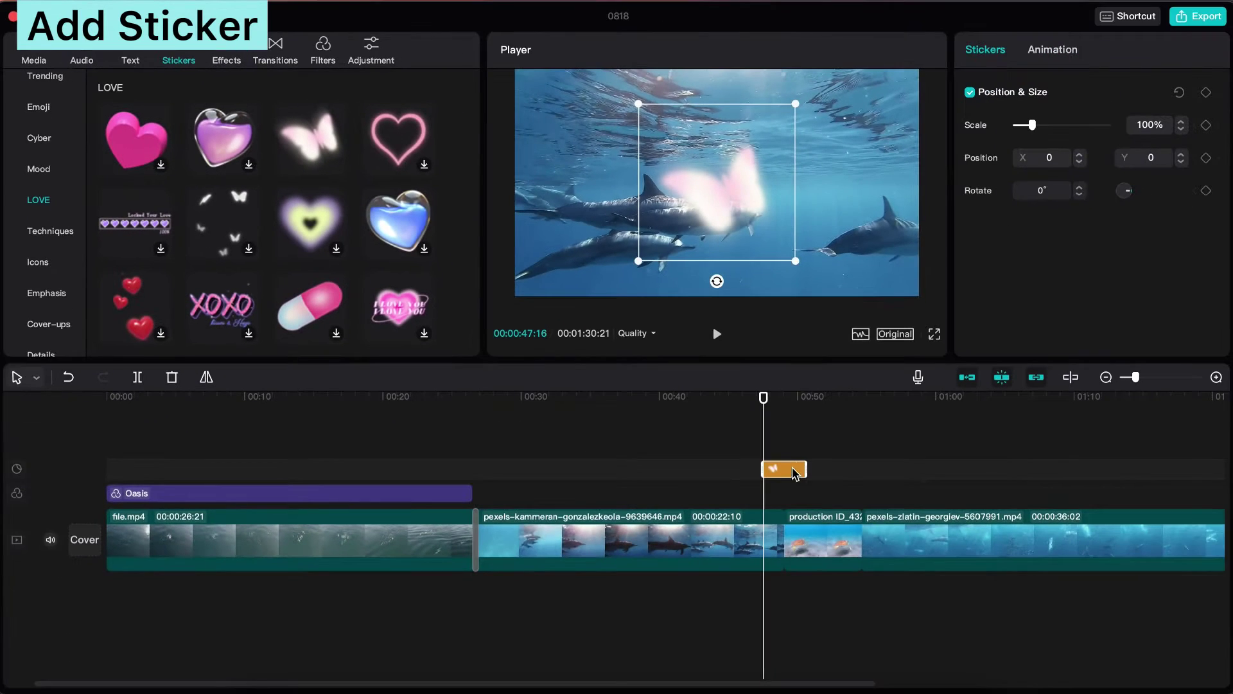
drag(801, 471, 678, 469)
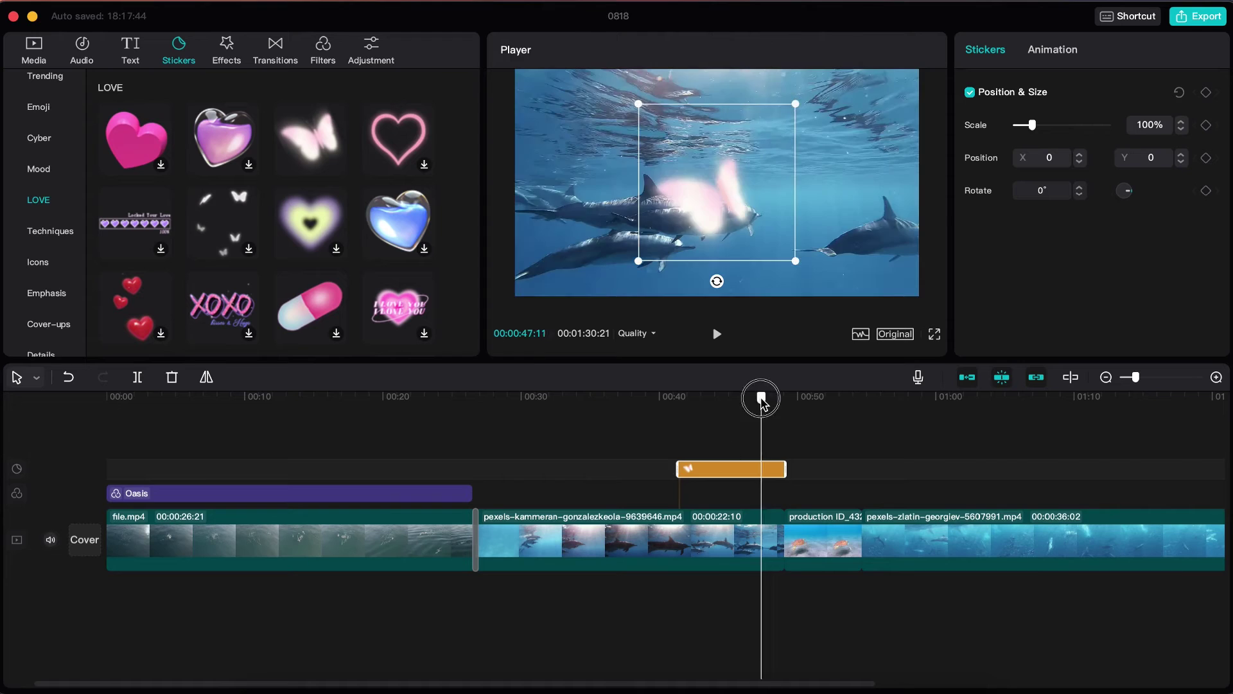
mouse_move(763, 395)
mouse_down()
mouse_move(702, 401)
mouse_move(761, 398)
mouse_up()
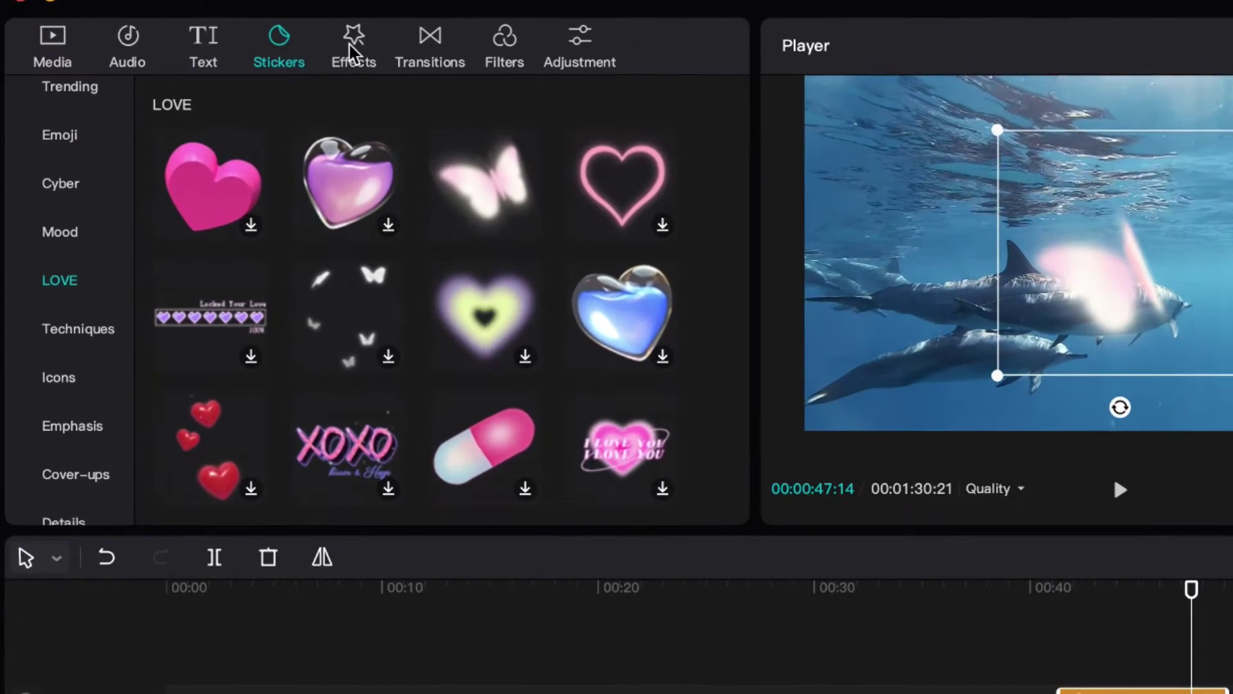
Step: Add the Summer Bubbles 1 effect from the Trending category and stretch it across the entire second clip
click(226, 48)
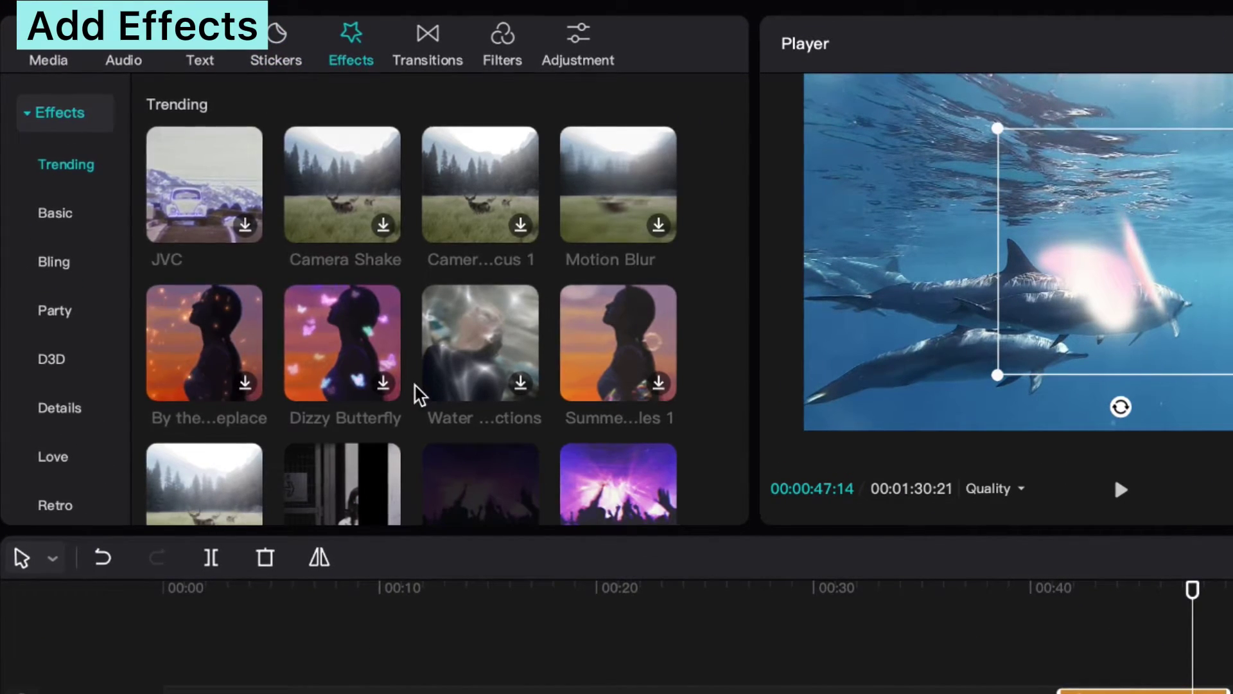
scroll(417, 392, down, 3)
scroll(616, 308, up, 2)
click(642, 300)
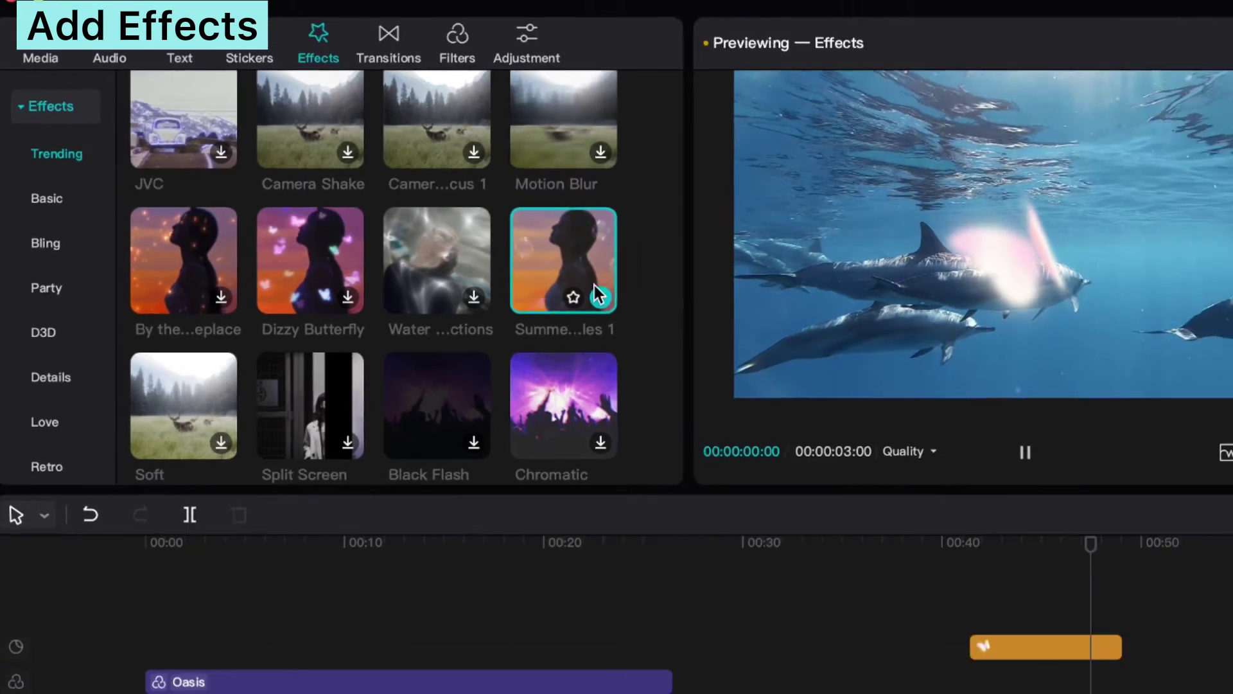
click(657, 319)
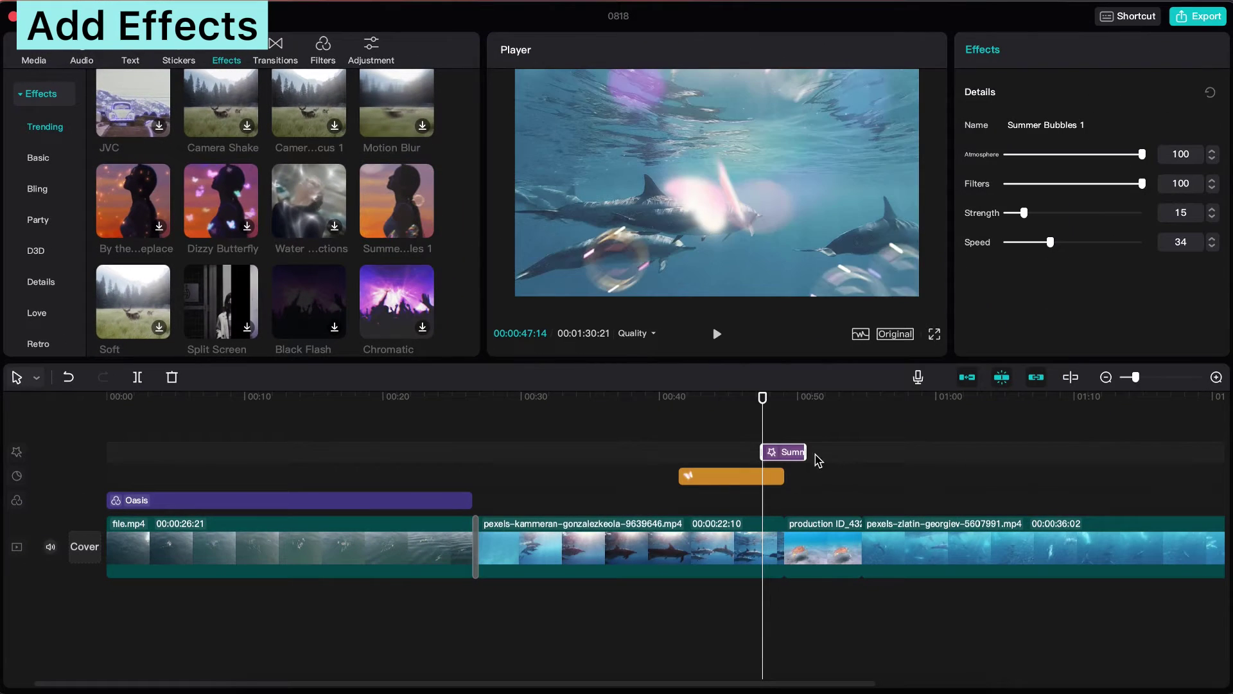
drag(785, 452, 471, 451)
drag(640, 401, 723, 400)
Step: Add a default text at about 00:46 and set its content to "dolphin"
click(135, 51)
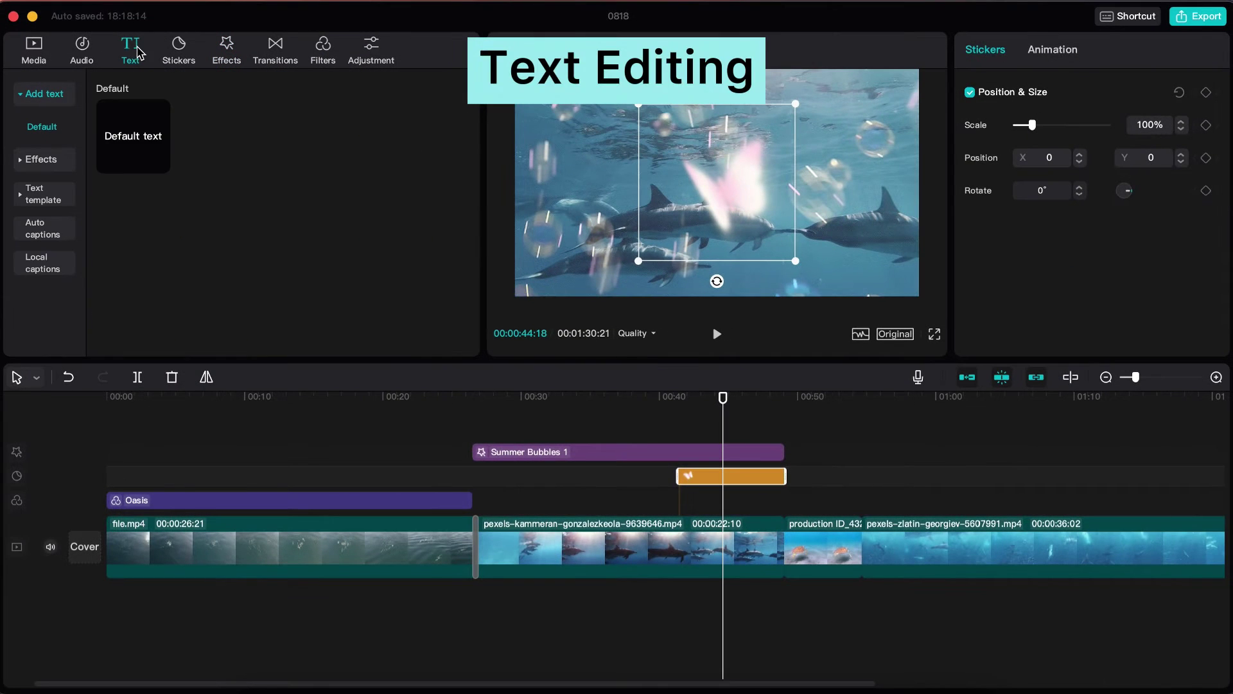
click(158, 161)
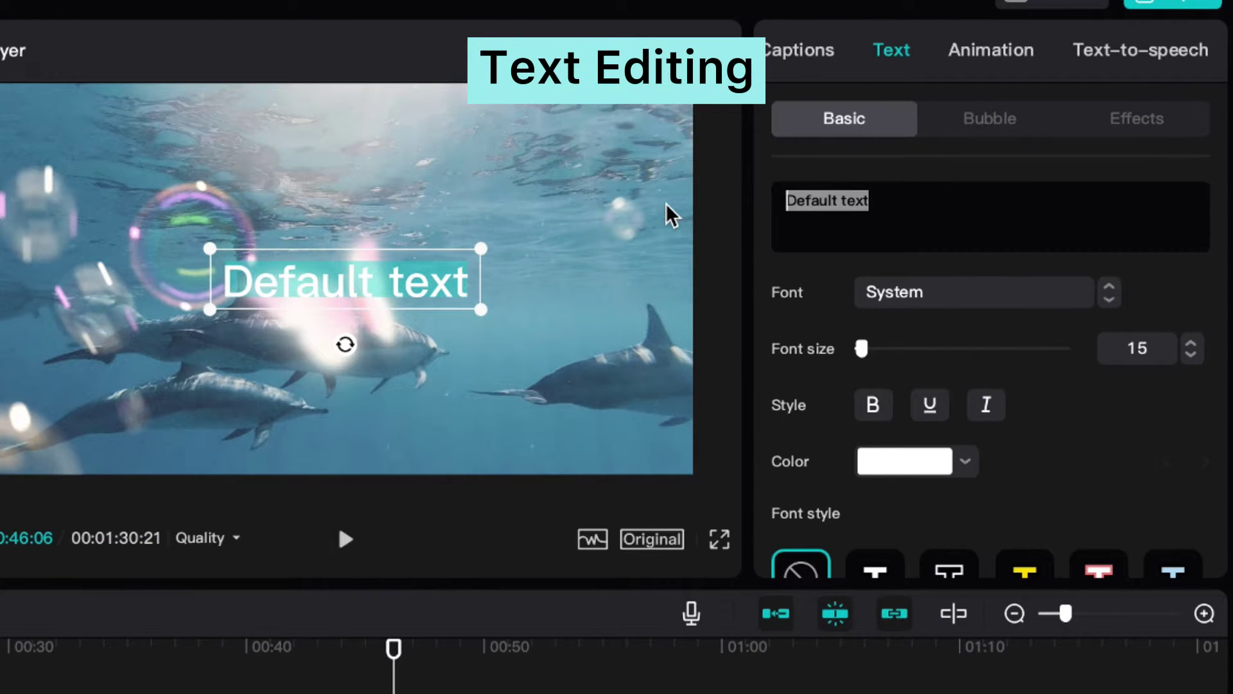
text(dolphin)
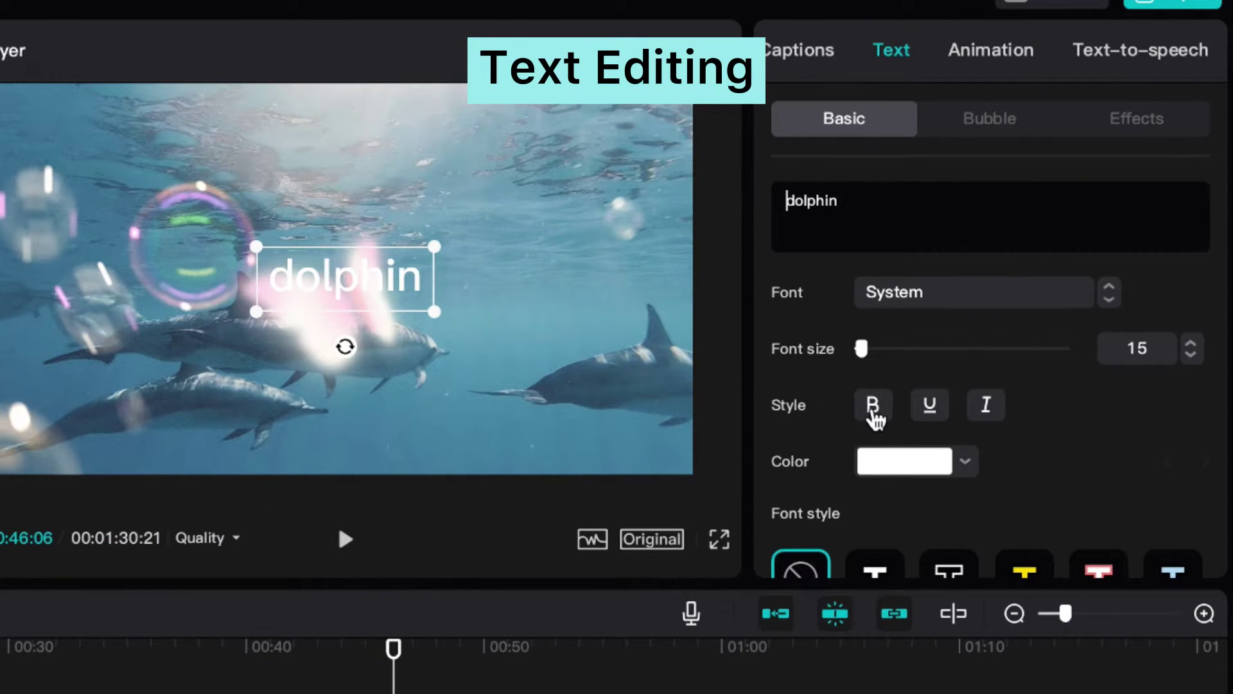
Step: Style the dolphin text in bold at font size 33 with a different font, and slightly increase its scale
drag(1191, 342, 1191, 342)
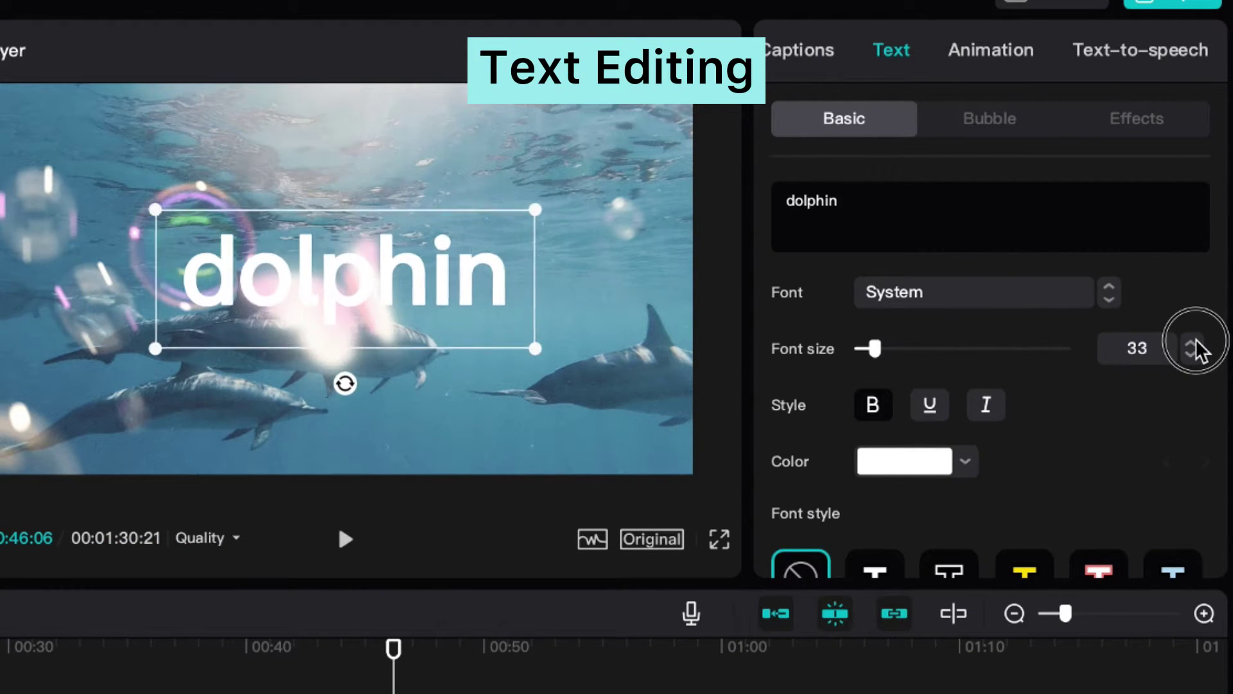
click(1109, 298)
scroll(890, 427, down, 5)
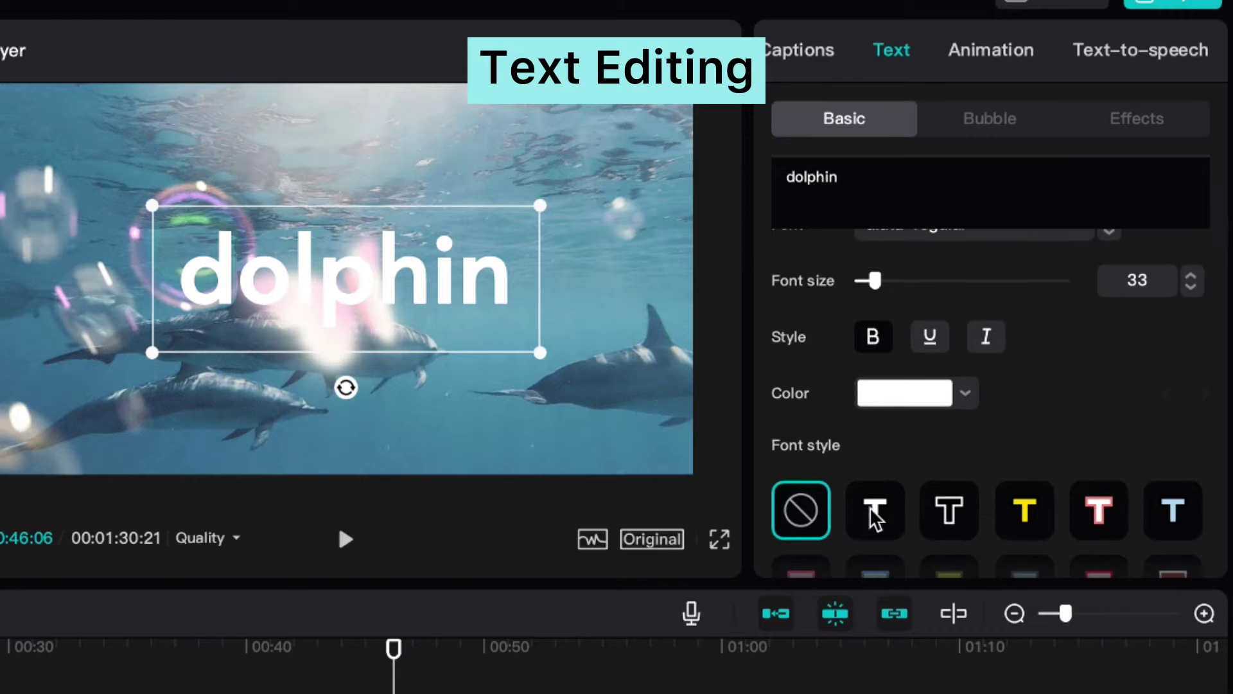
click(989, 468)
scroll(930, 426, down, 6)
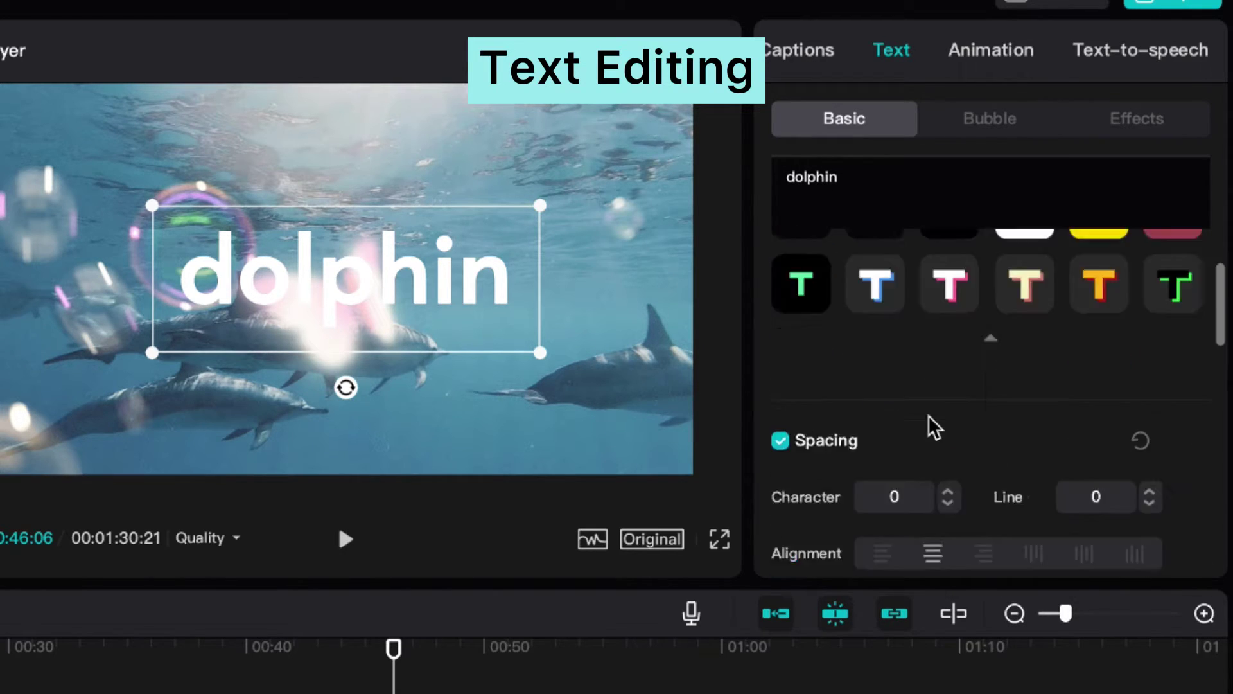
scroll(933, 426, down, 3)
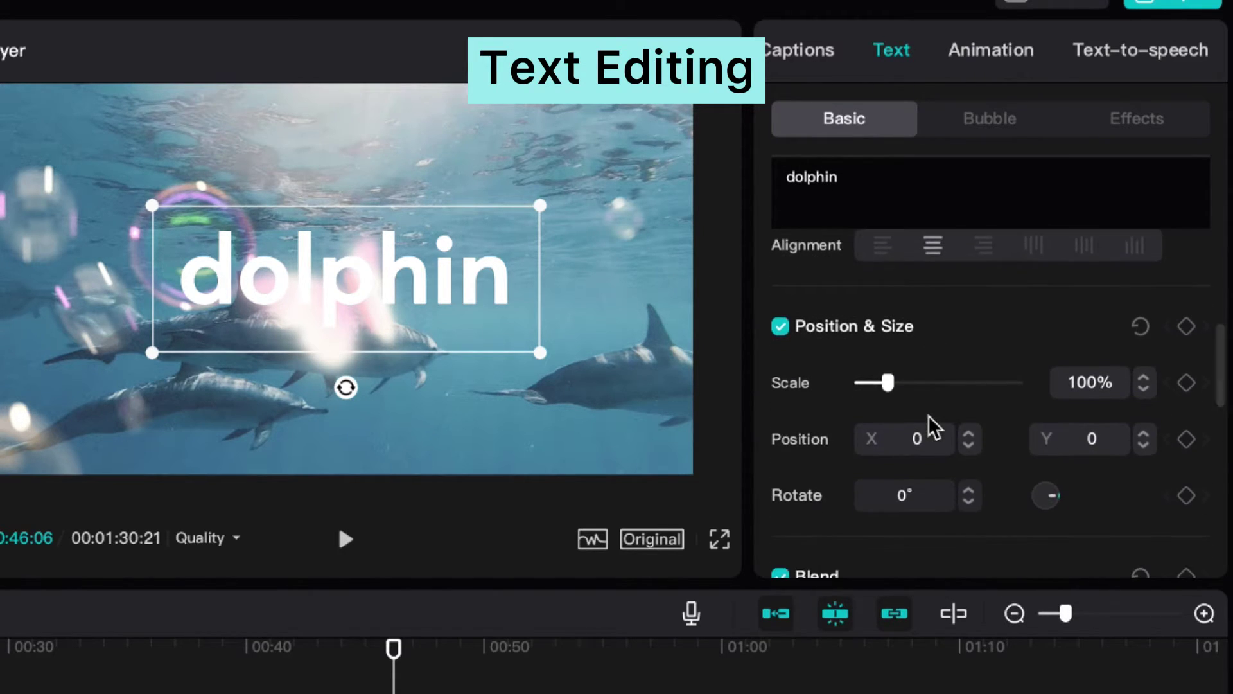
drag(887, 384, 904, 387)
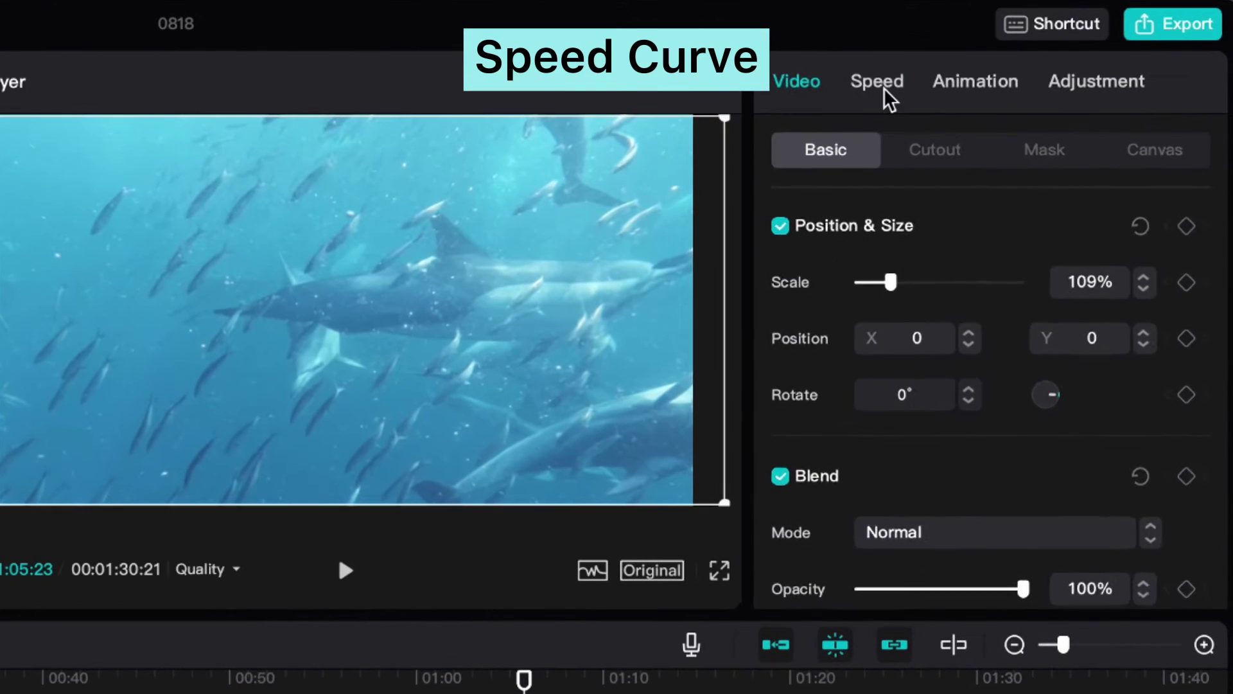
Step: Set the selected last clip's normal playback speed to 2x
click(942, 67)
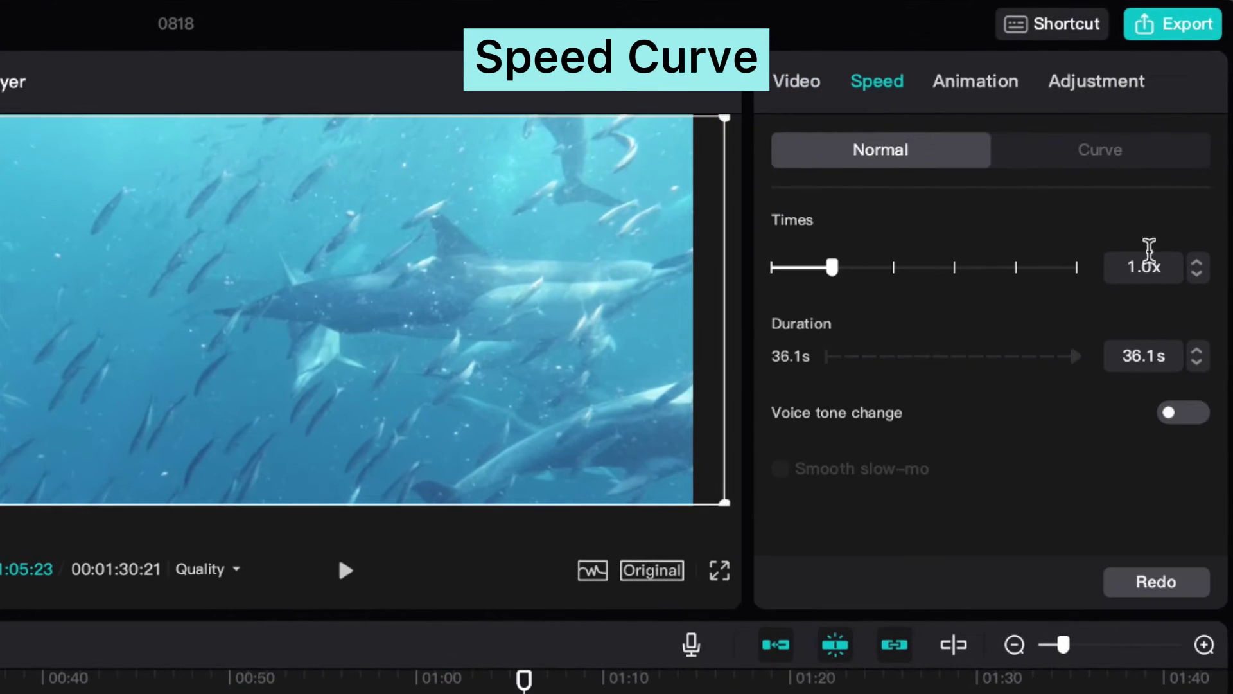
text(2)
key(Return)
Step: Apply the Montage speed curve to the last clip and preview the result
click(1068, 147)
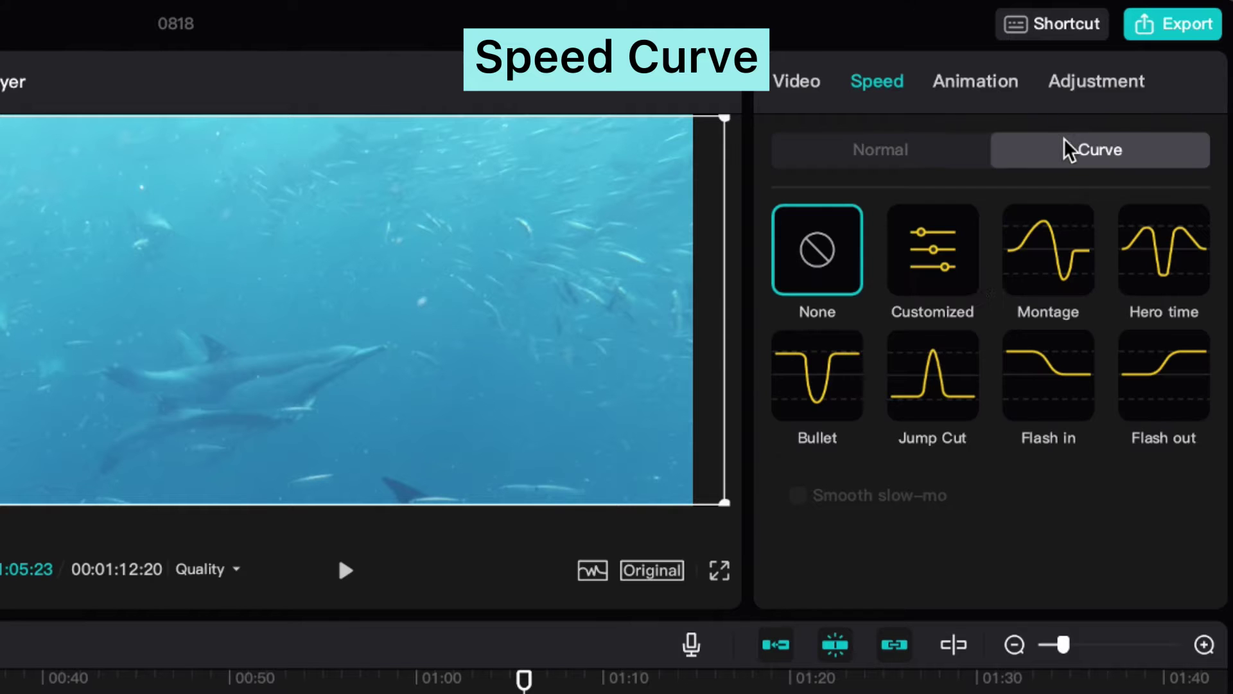
click(1029, 287)
drag(454, 677, 321, 684)
key(space)
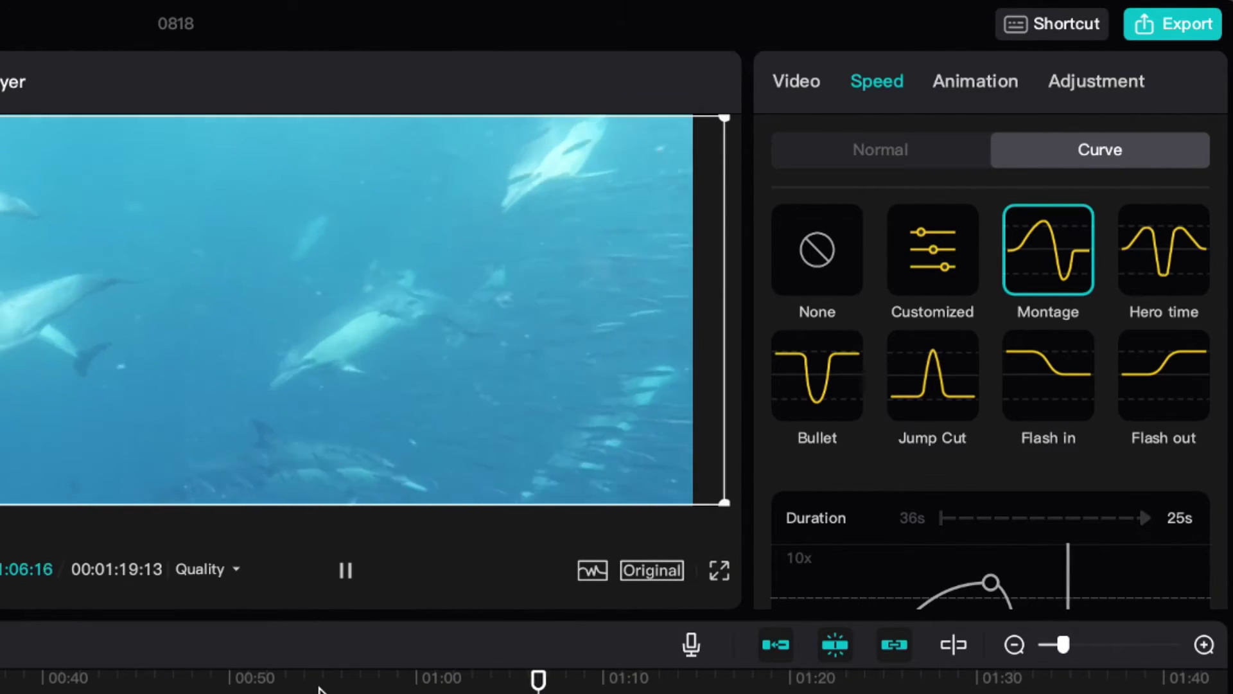
key(space)
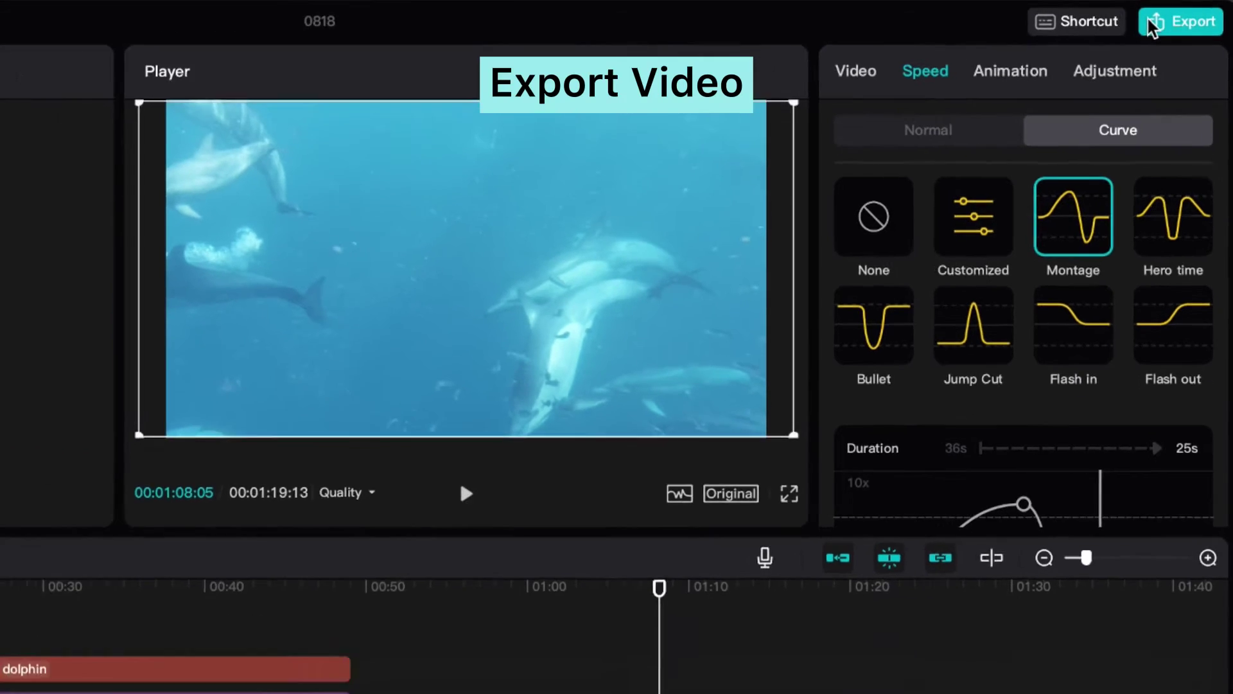
Step: Export the video with the Higher bit rate, keeping the H.264 codec
click(1147, 19)
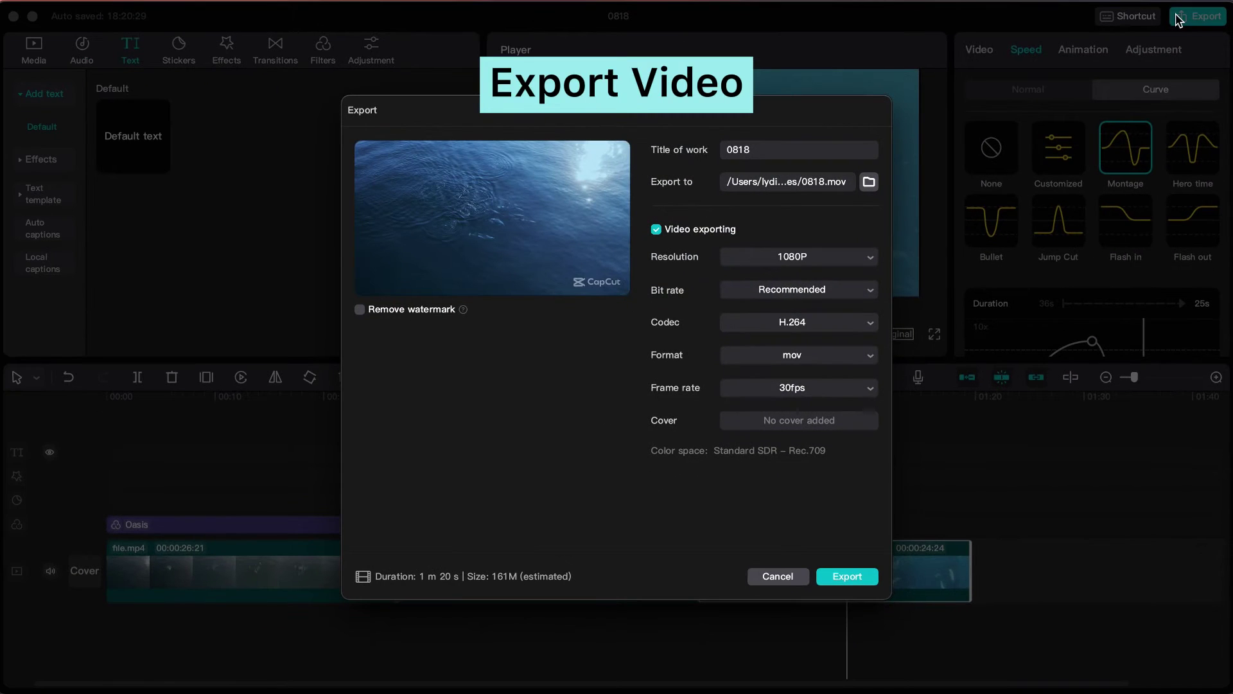
click(860, 295)
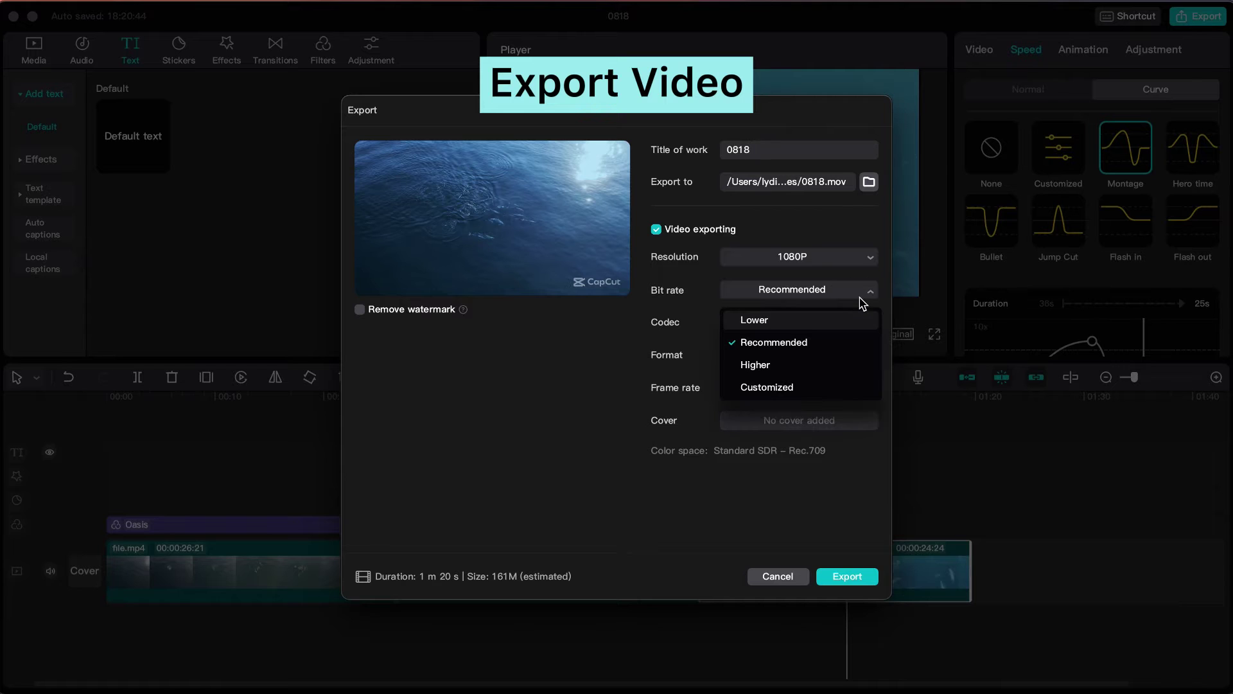
click(756, 365)
click(829, 332)
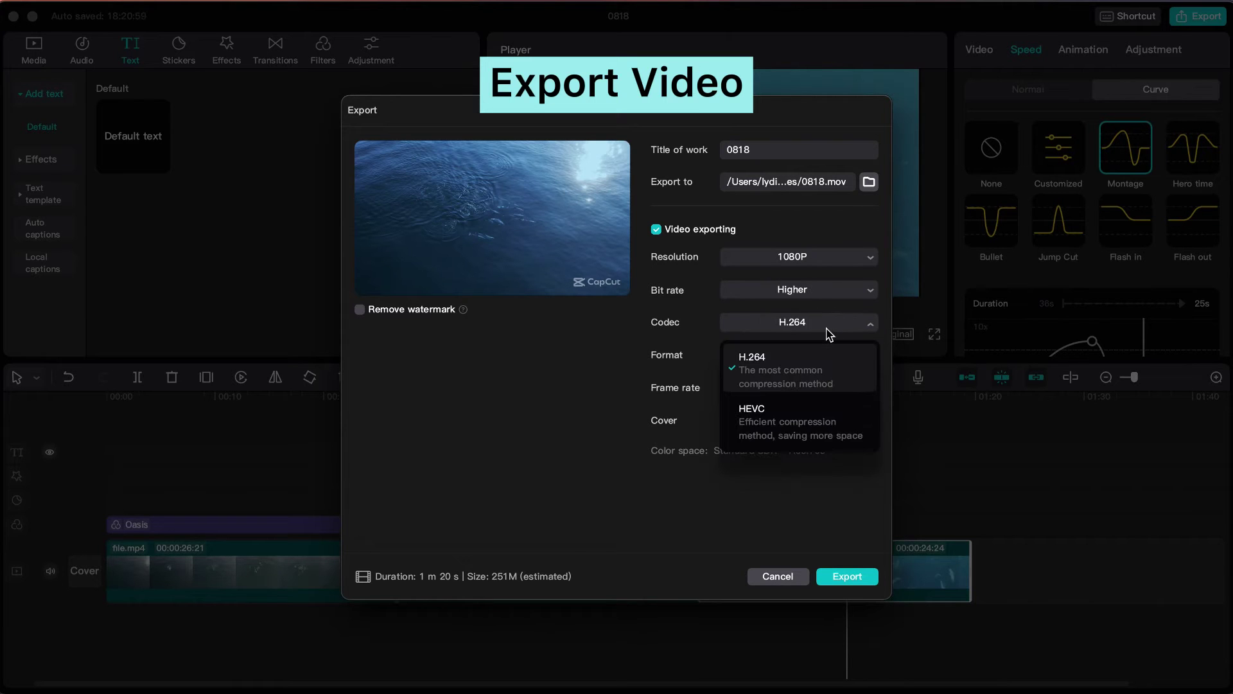
click(826, 332)
click(845, 577)
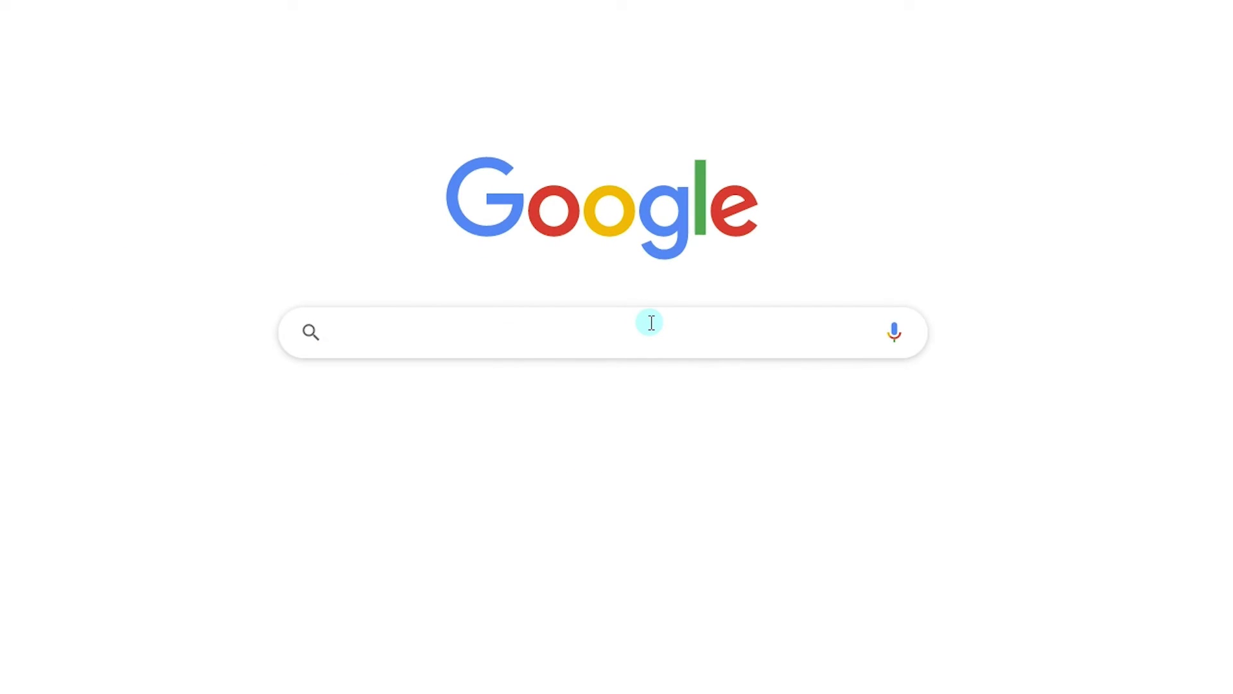
Step: Search Google for FilmForth and go through its website to open its page in Microsoft Store
text(FilmForth)
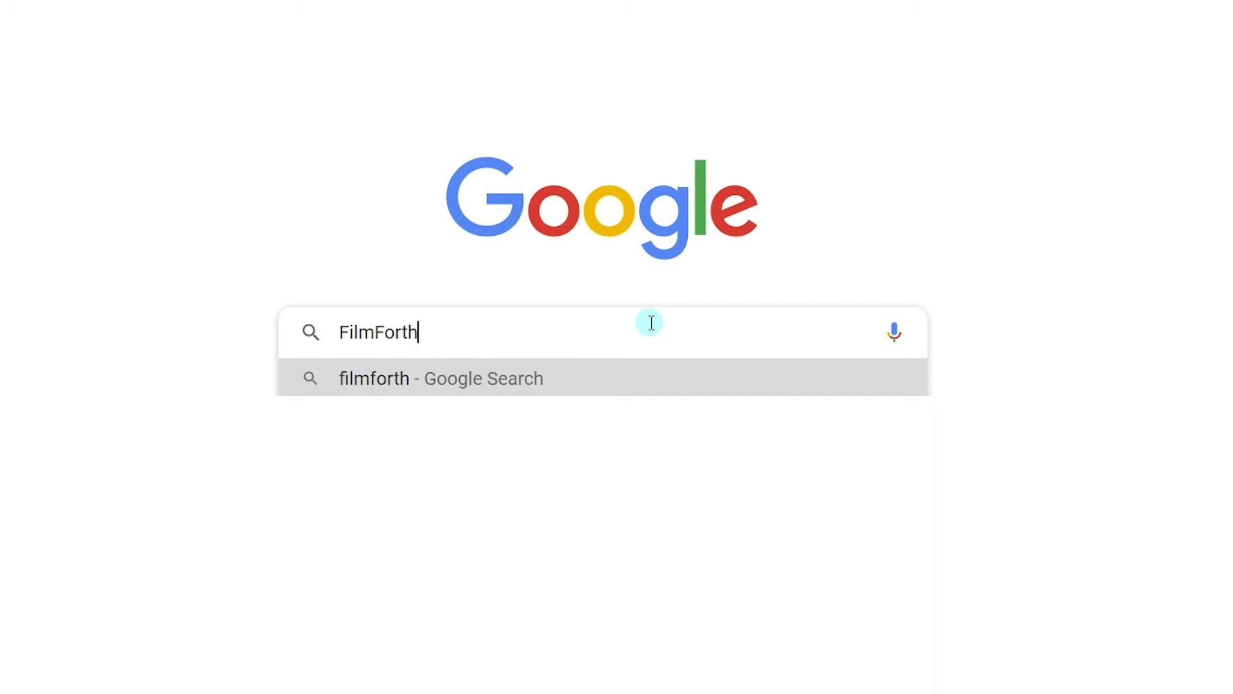
click(591, 381)
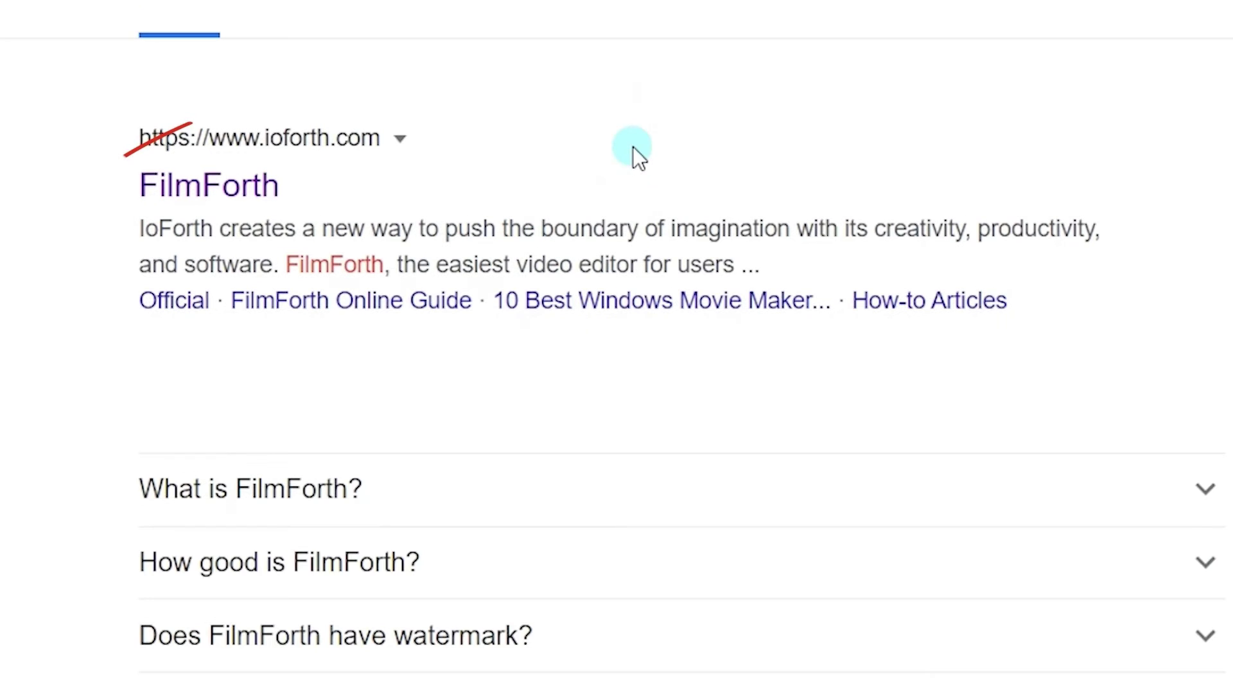
click(251, 192)
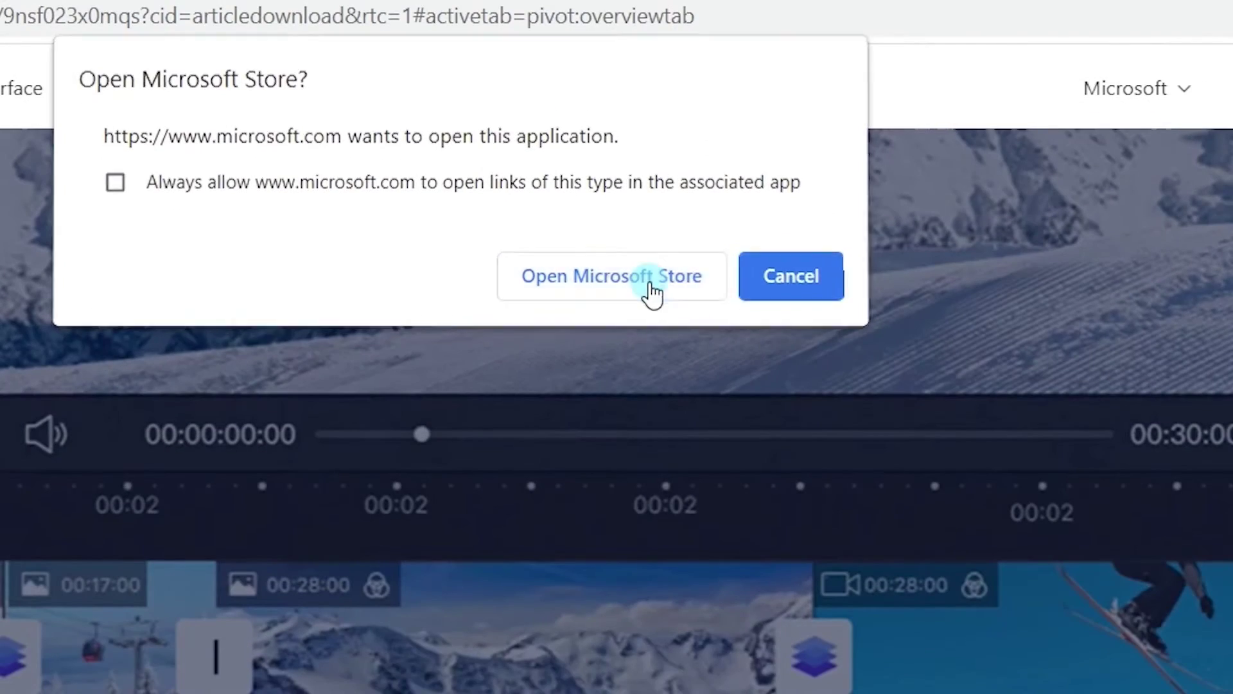
click(652, 287)
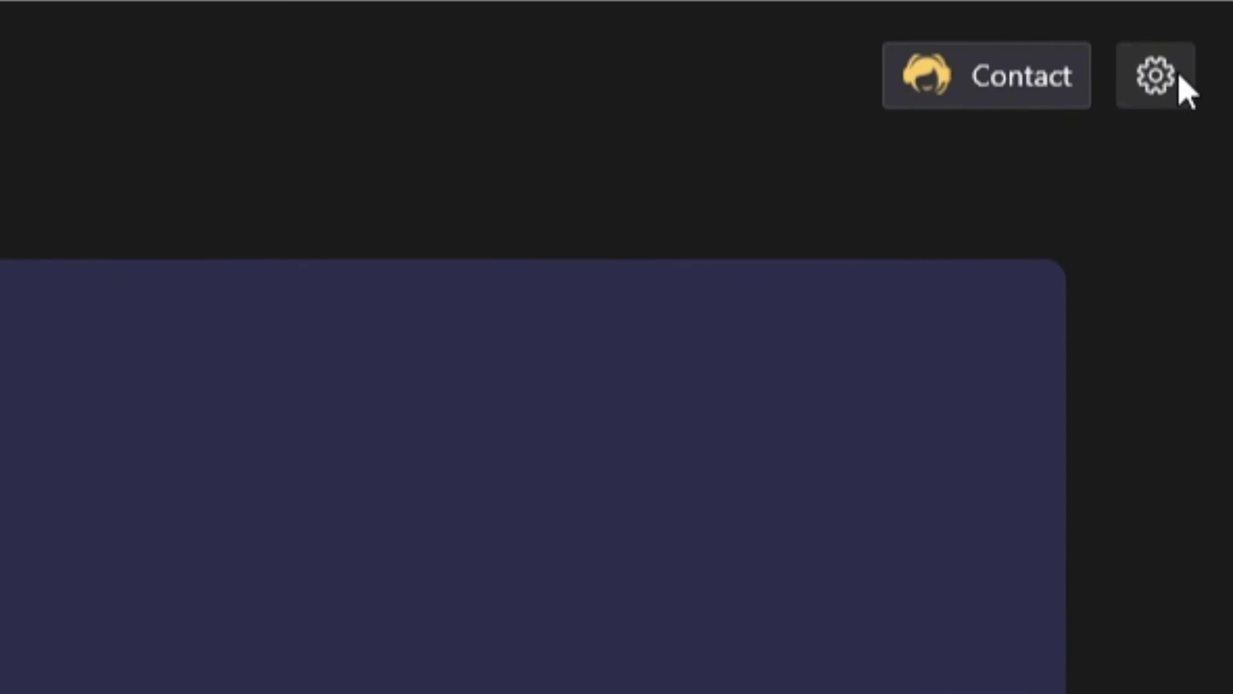
Step: In FilmForth, check the default settings, then create a 16:9 project with the sunset and surfing clips
click(1180, 76)
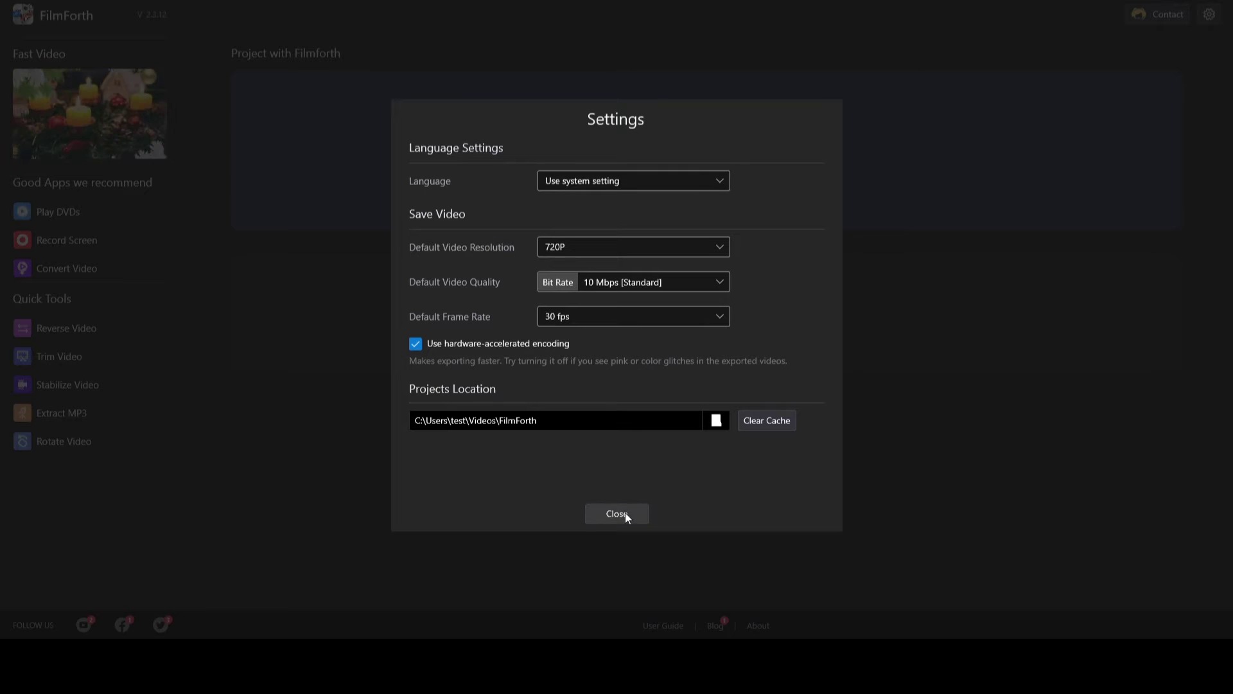
click(627, 515)
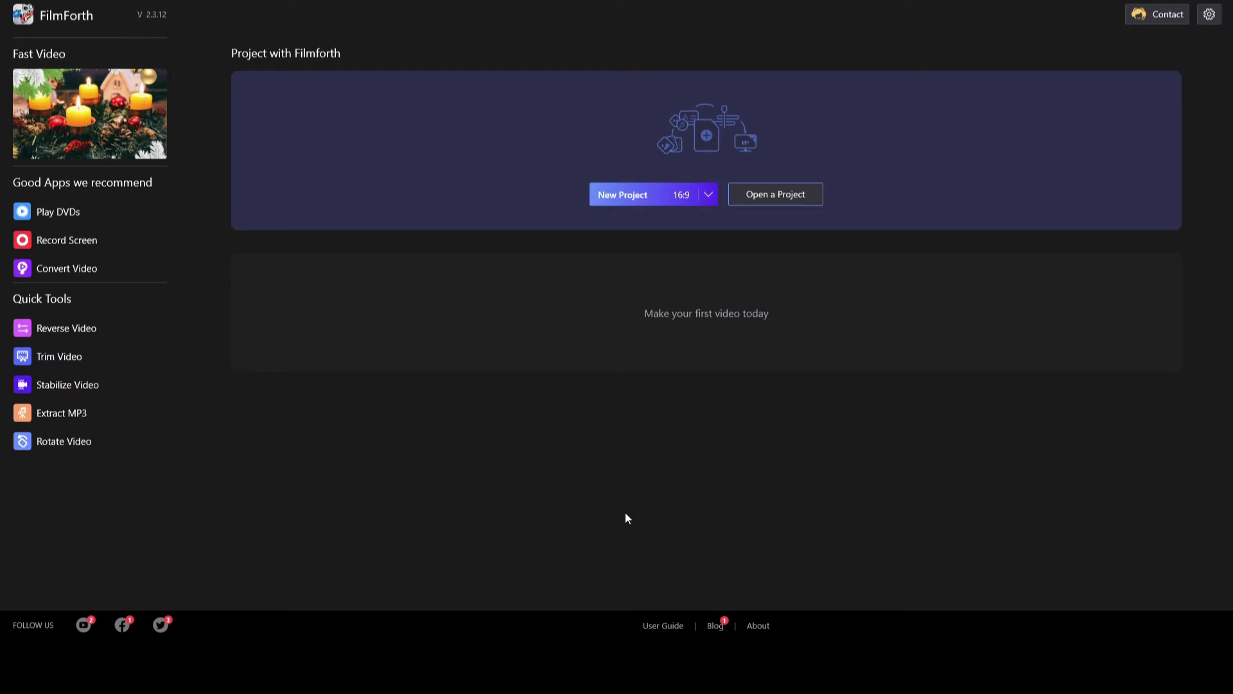
click(643, 201)
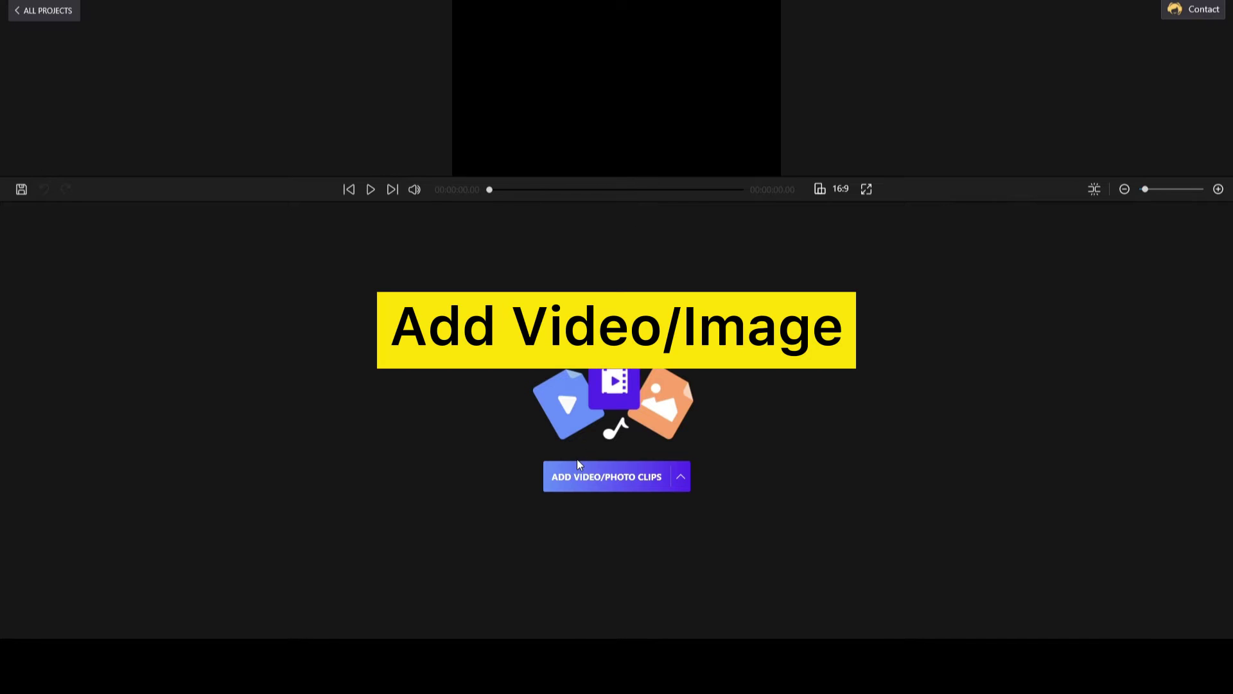
click(576, 480)
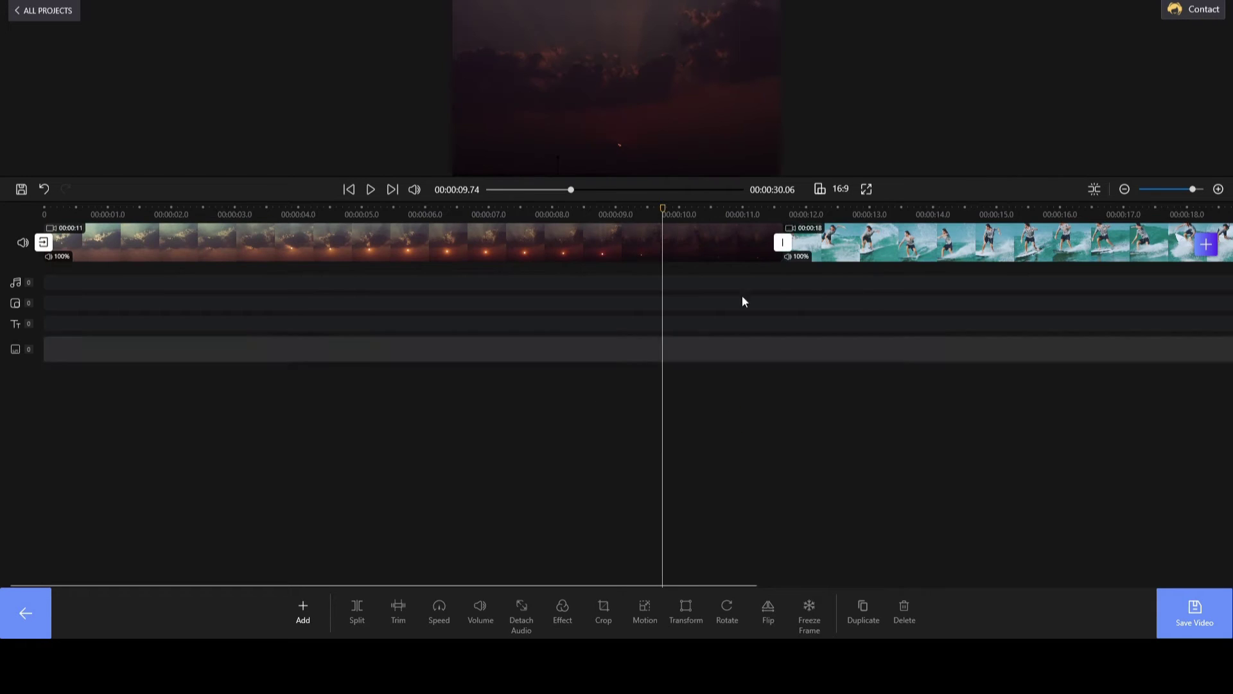
Step: Add the Gate Close H transition between the sunset and surfing clips and preview it
click(783, 244)
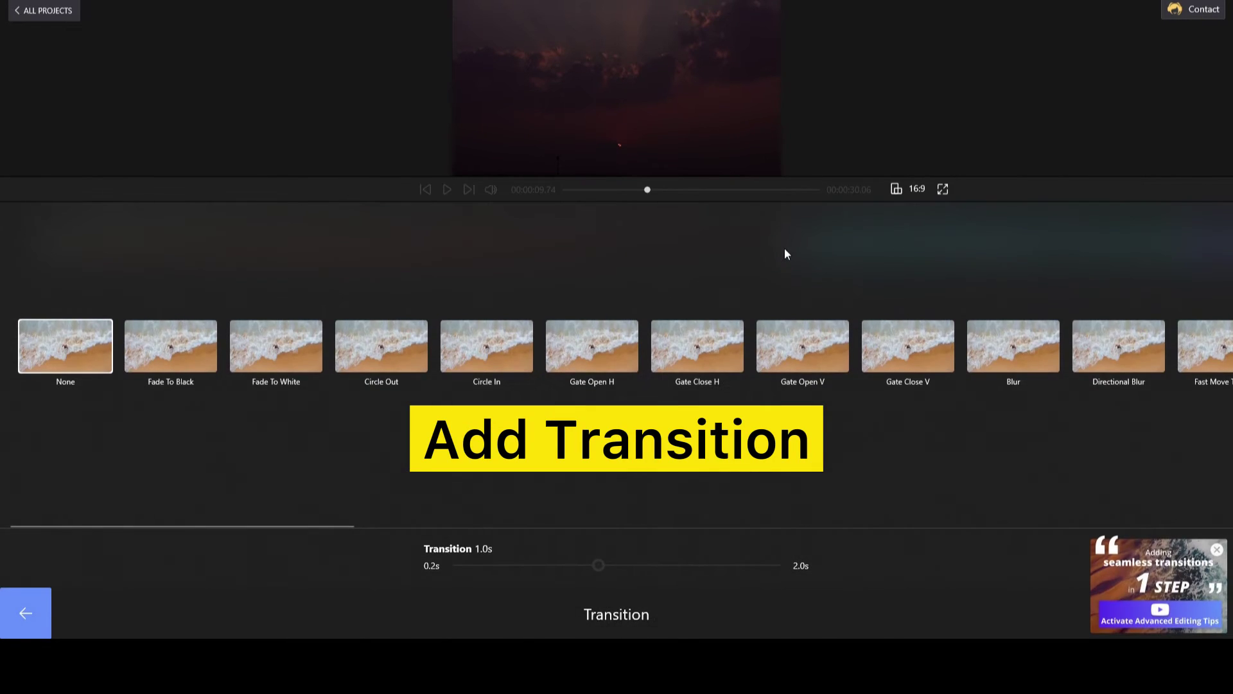
click(731, 354)
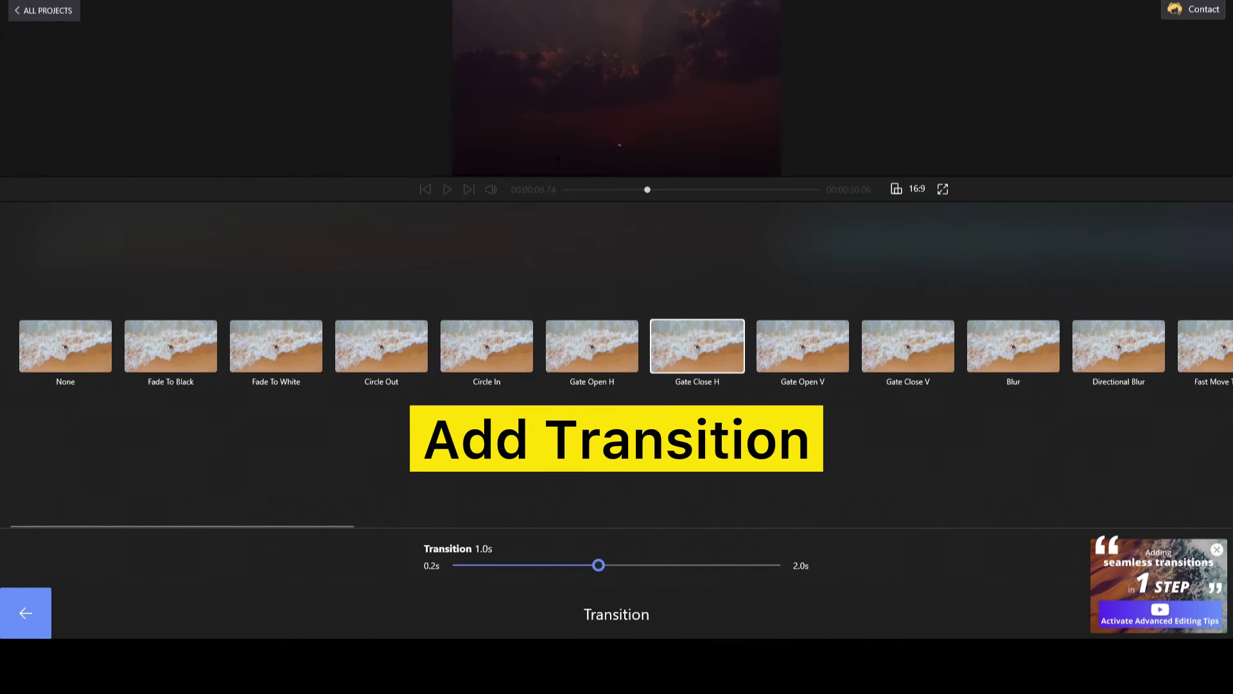
click(24, 614)
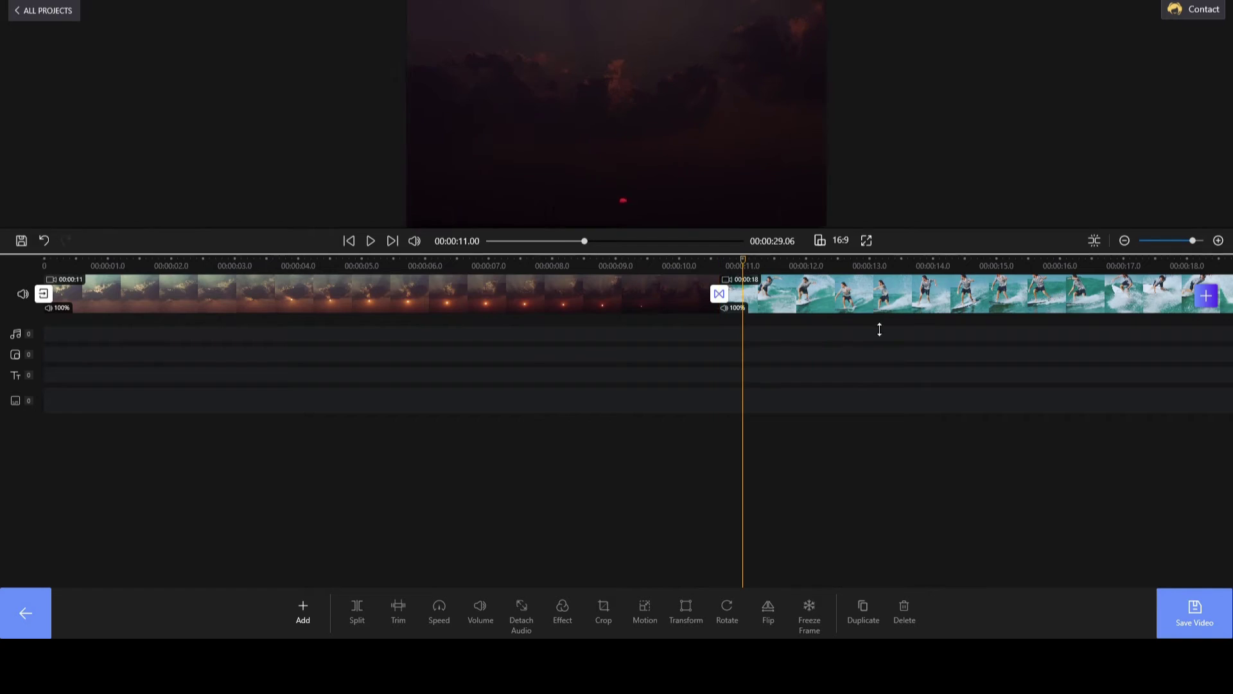
click(676, 409)
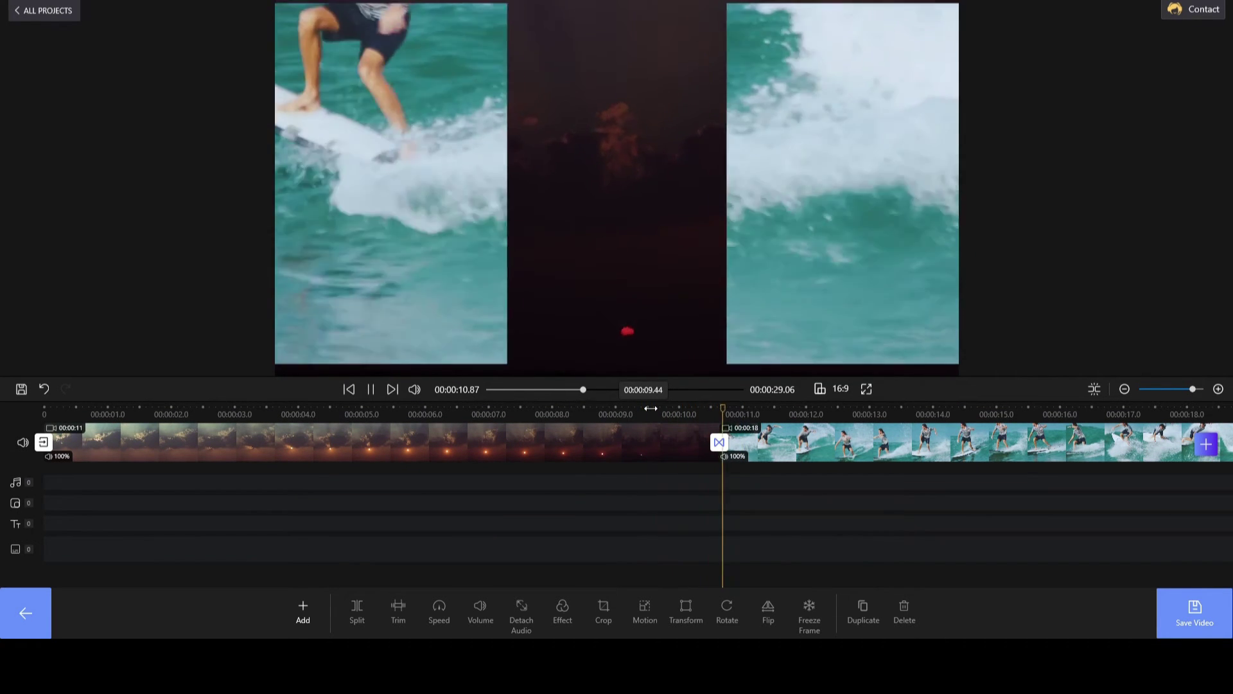
click(677, 409)
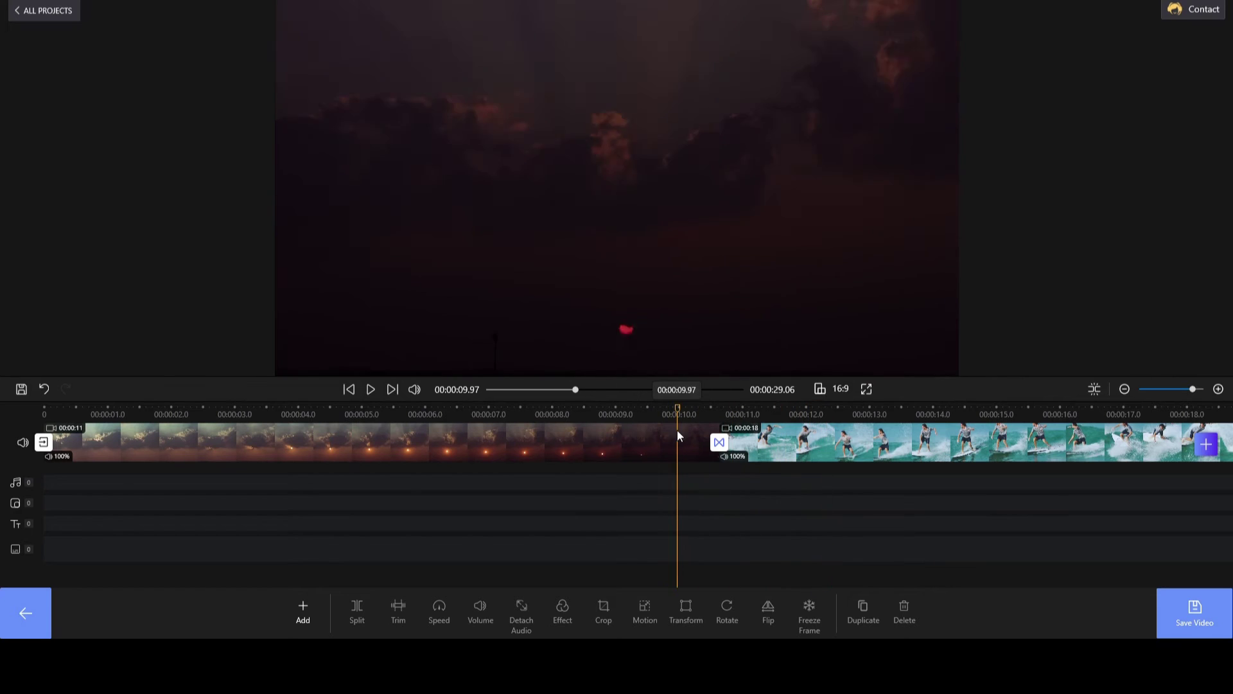
Step: Apply the Earlybird effect to the sunset clip and return to the main project tools
click(620, 443)
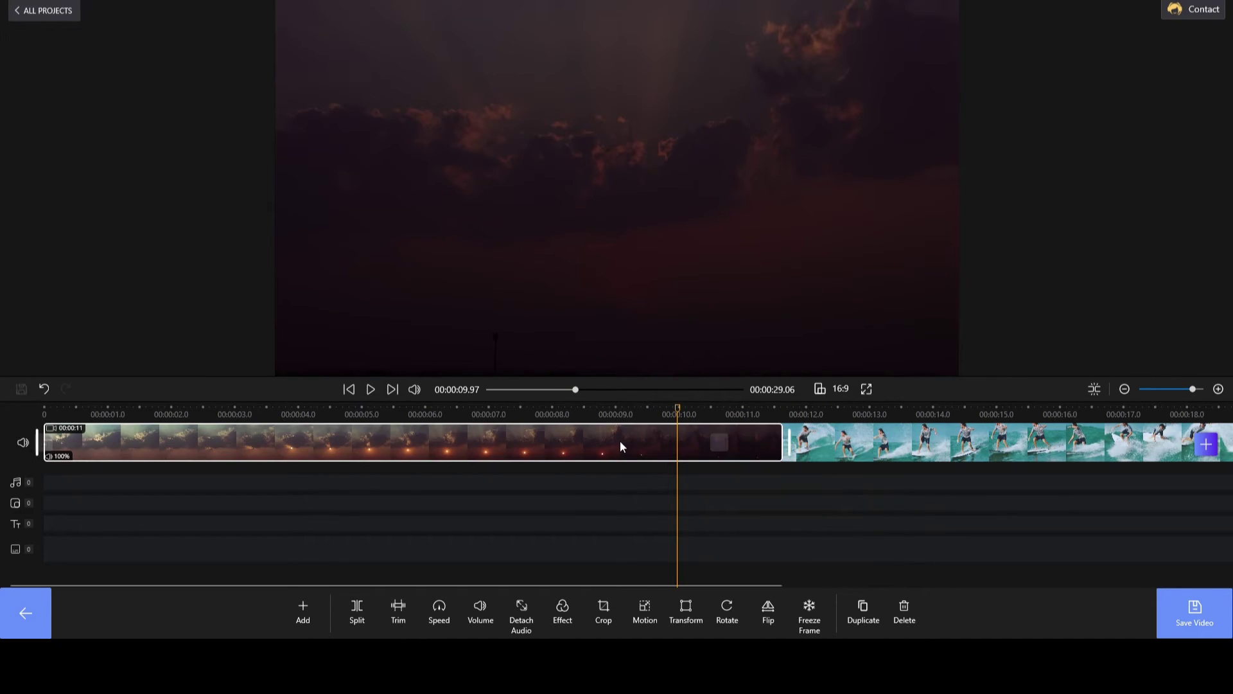
click(558, 592)
click(572, 498)
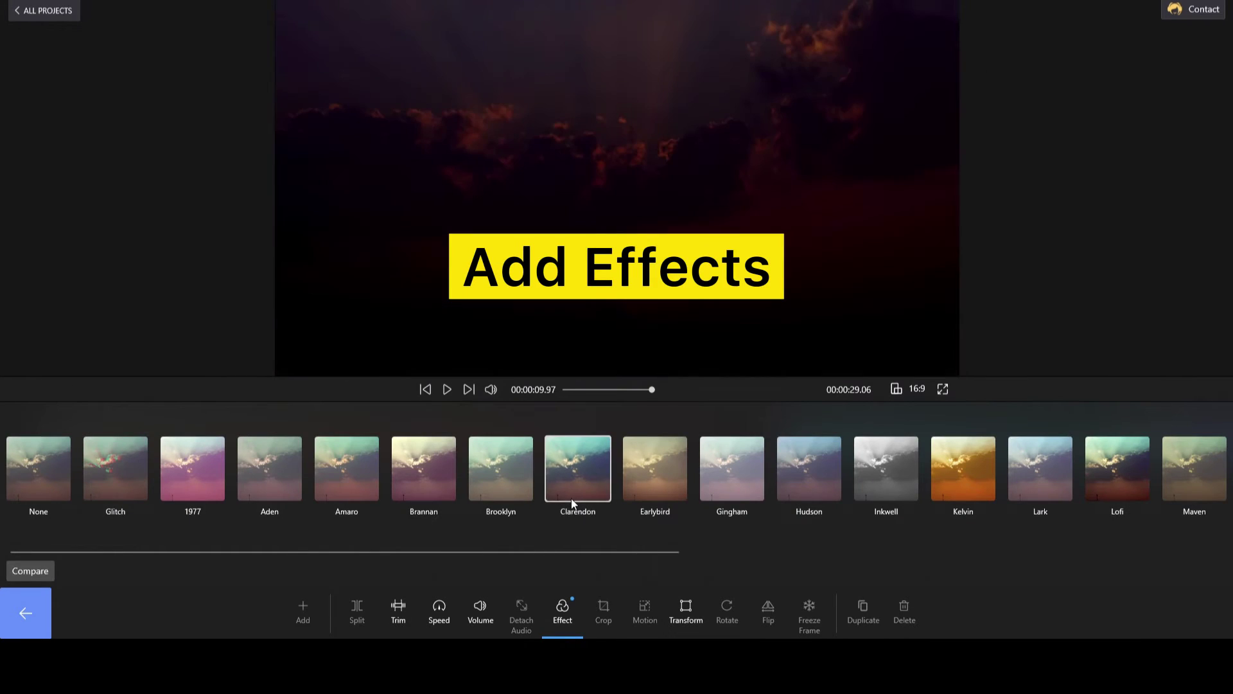
click(646, 482)
click(26, 613)
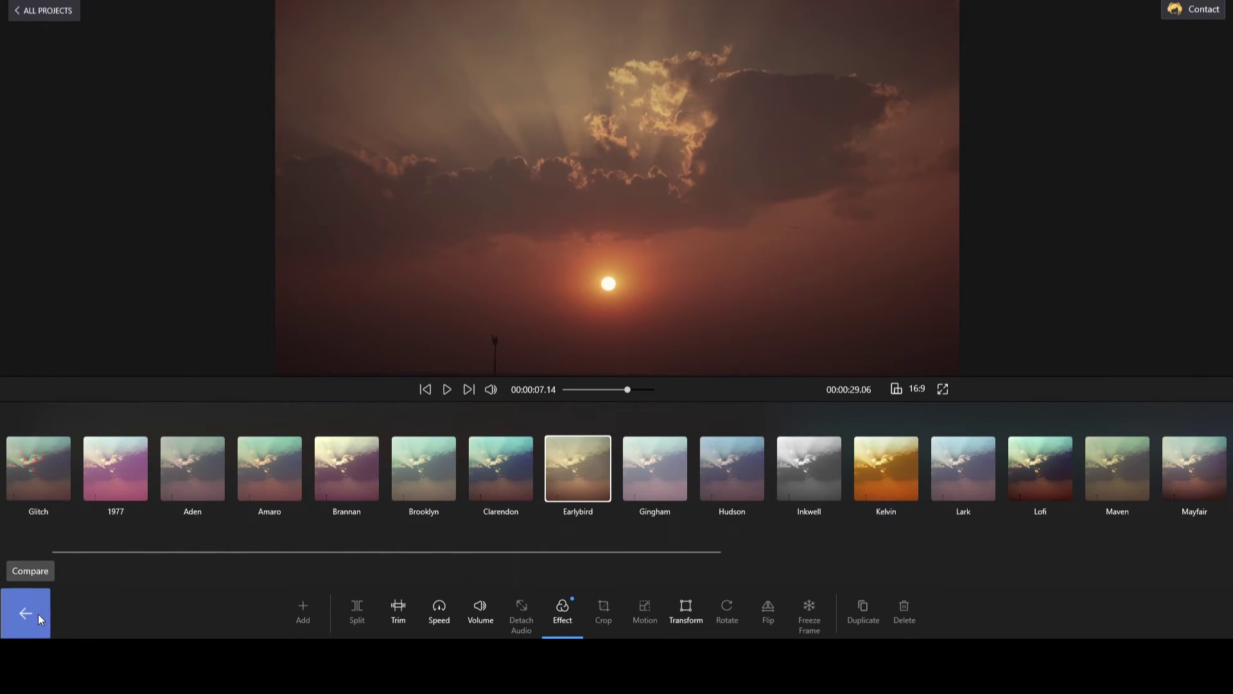
click(25, 604)
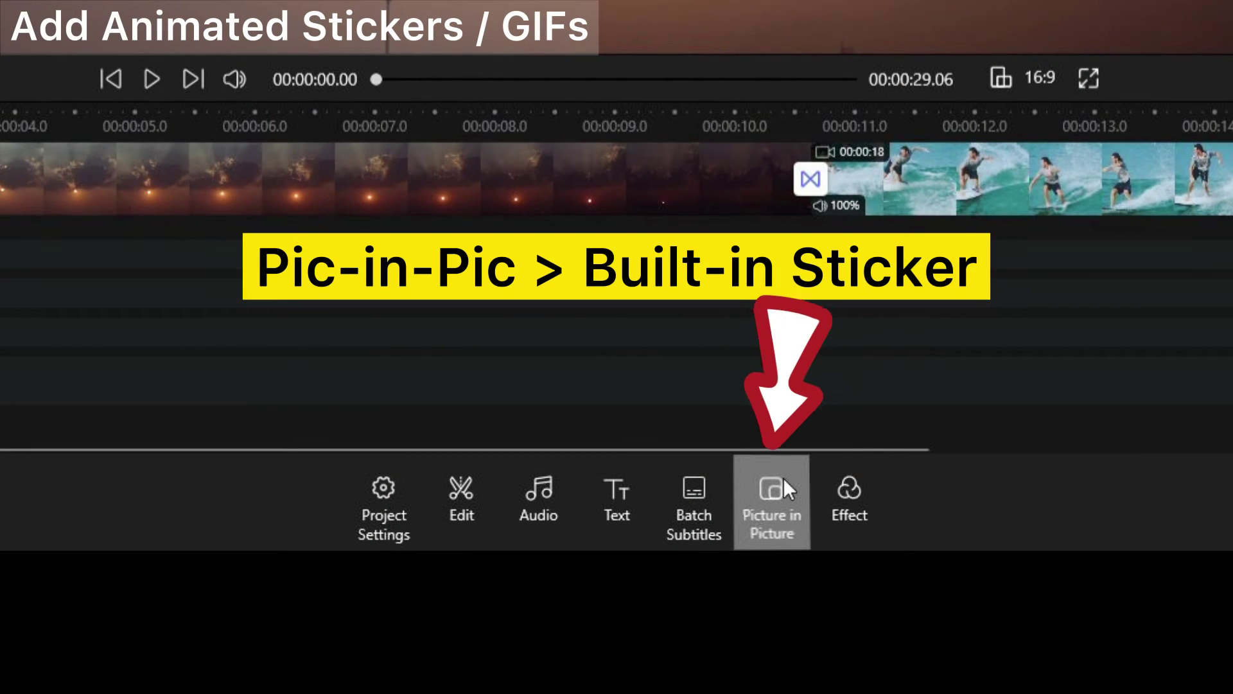
Step: Add the built-in SUBSCRIBE sticker in the frame's lower-right area and extend it to the end of the sunset clip
click(784, 477)
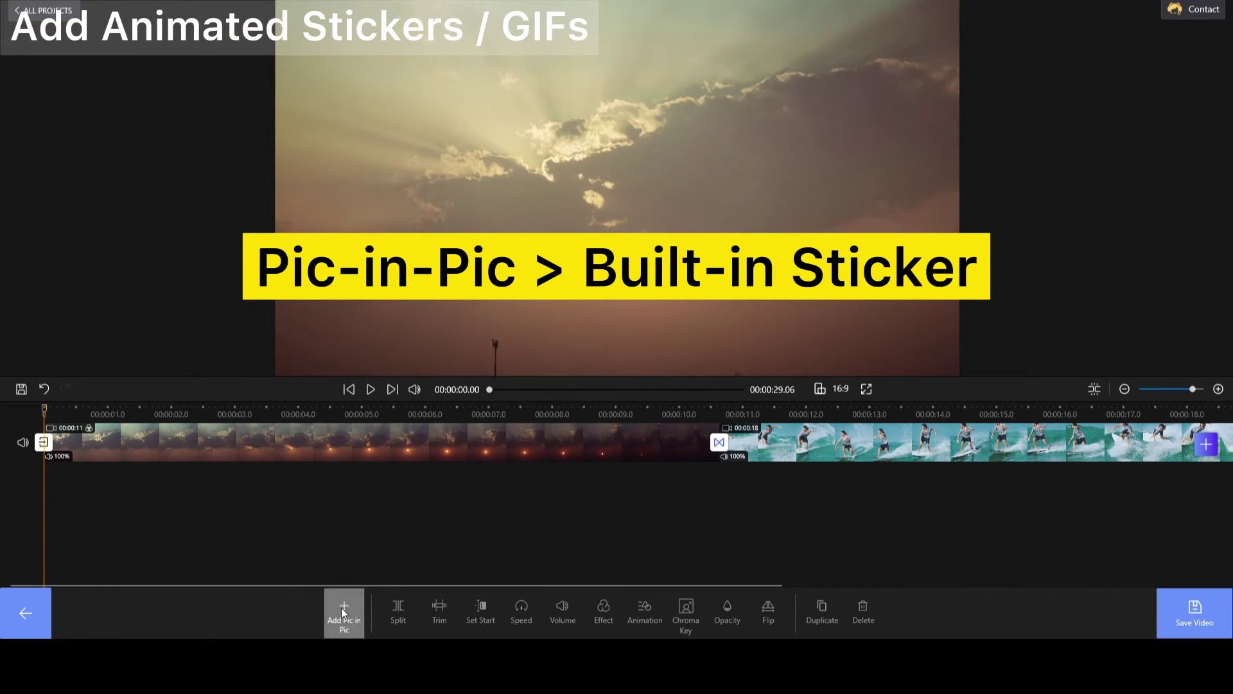
click(343, 612)
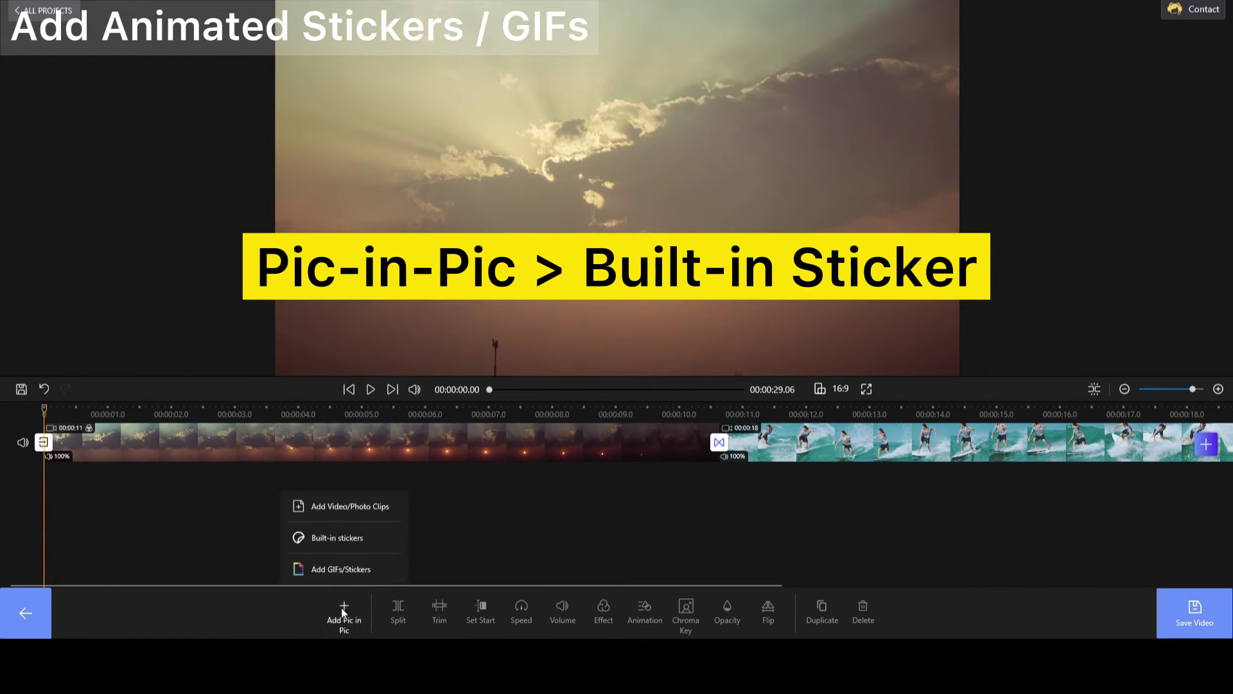
click(333, 535)
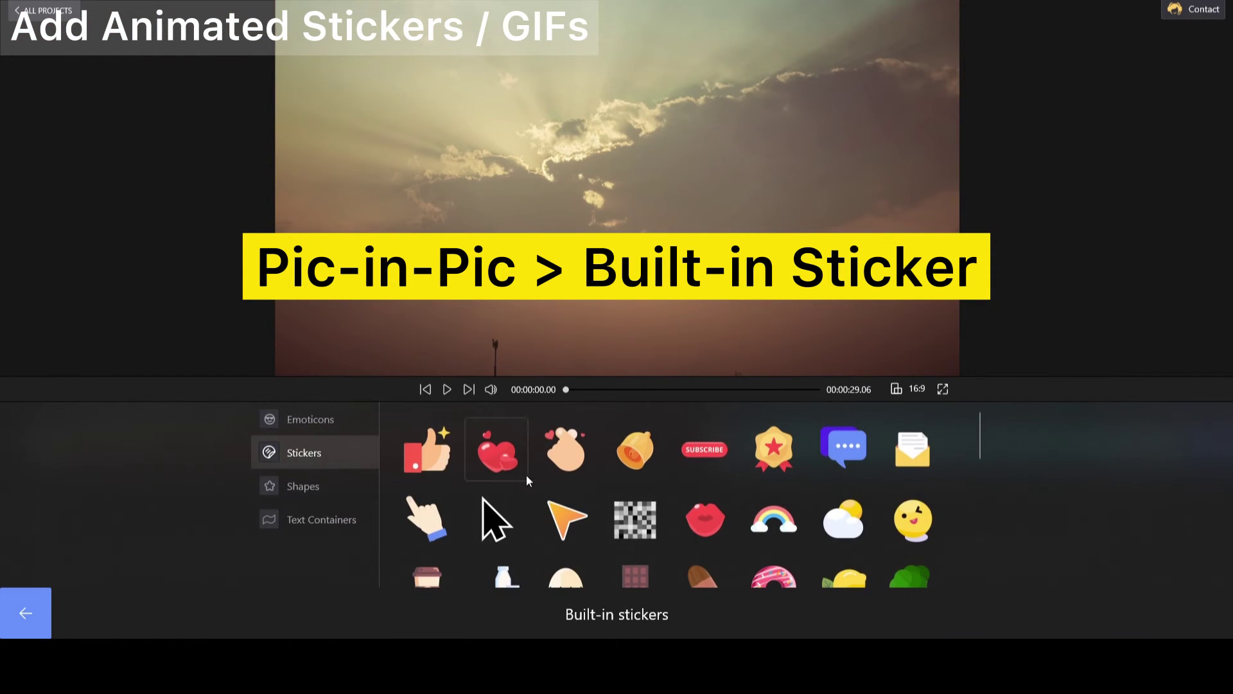
click(704, 449)
drag(627, 205, 814, 333)
drag(244, 491, 726, 486)
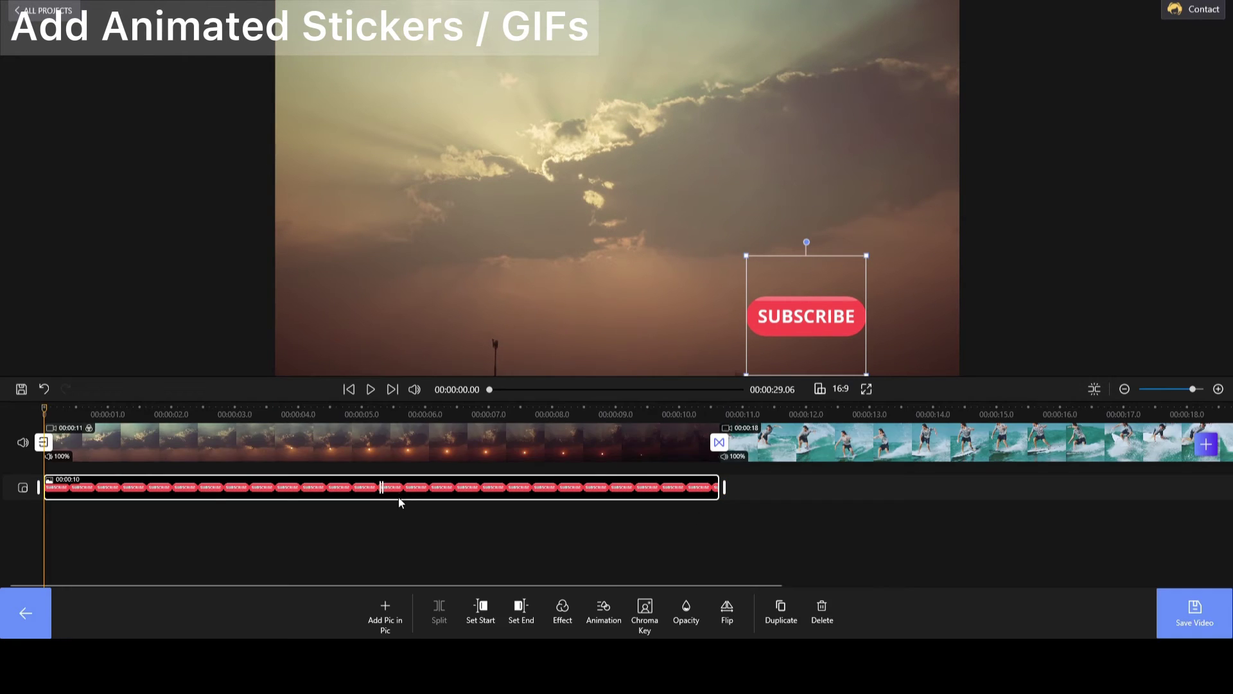
Step: Apply the Wiper entrance animation to the SUBSCRIBE sticker
click(602, 610)
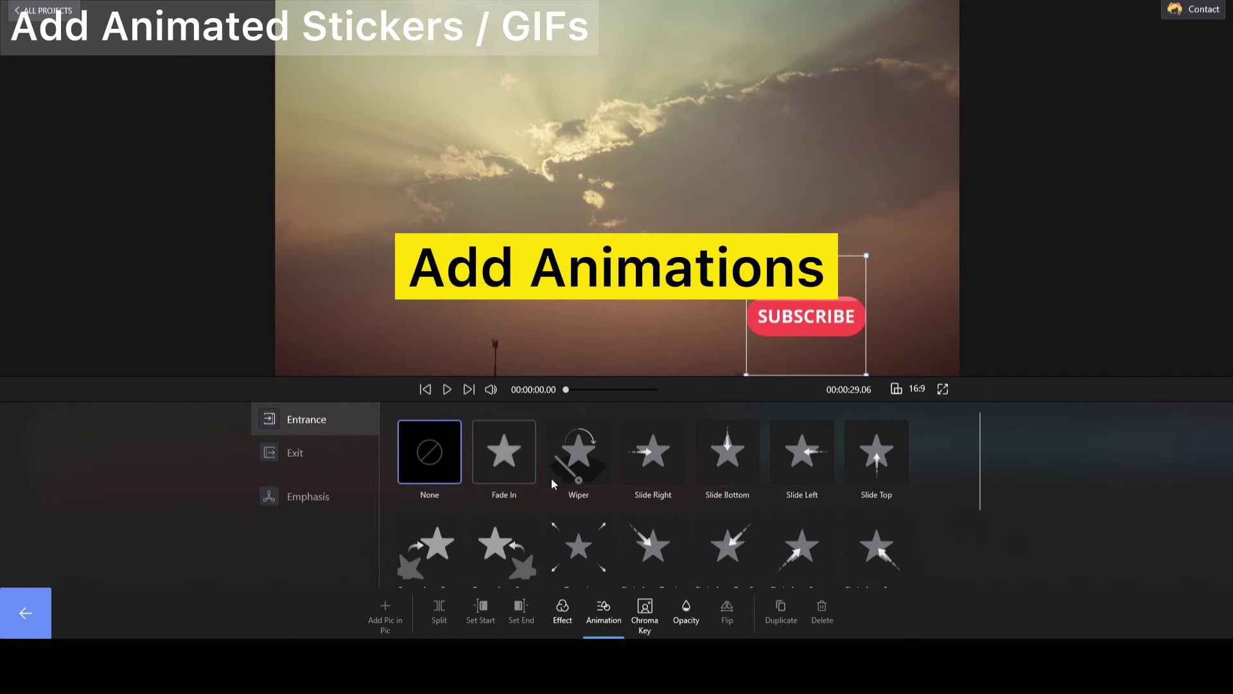
click(576, 478)
click(33, 620)
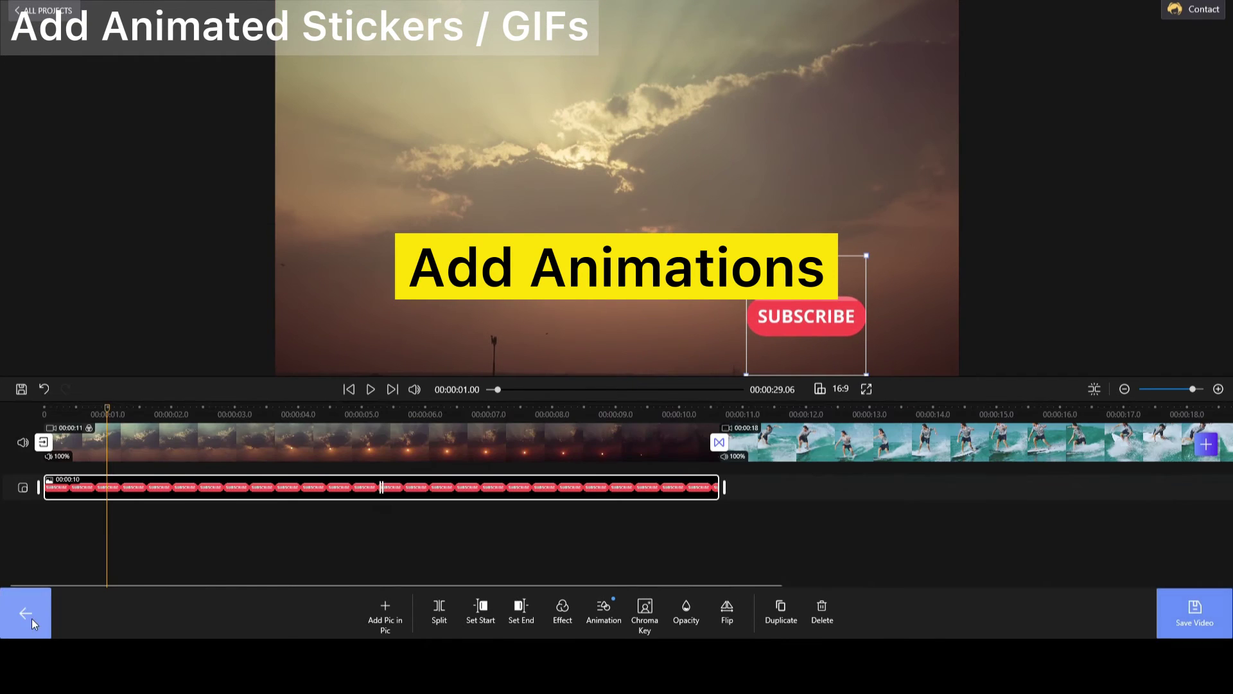
Step: Add the built-in thumbs-up sticker at 00:00:01.00, shrink it to about half size and place it just left of the SUBSCRIBE sticker
click(383, 615)
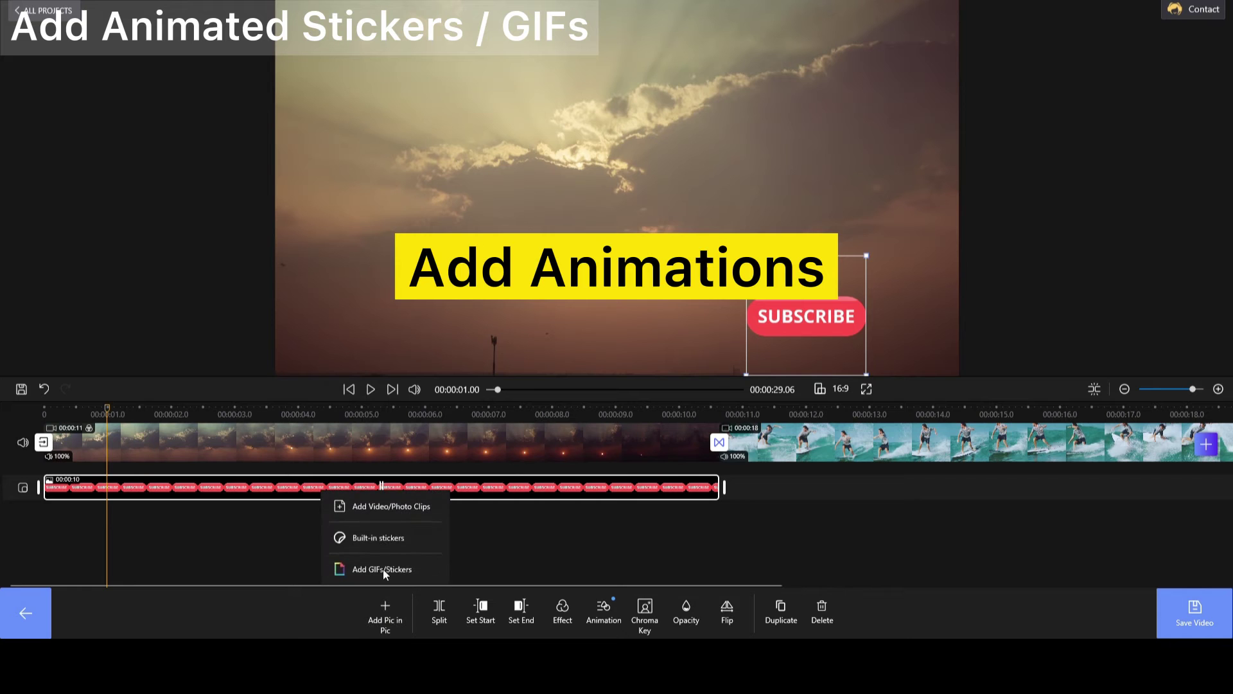
click(376, 539)
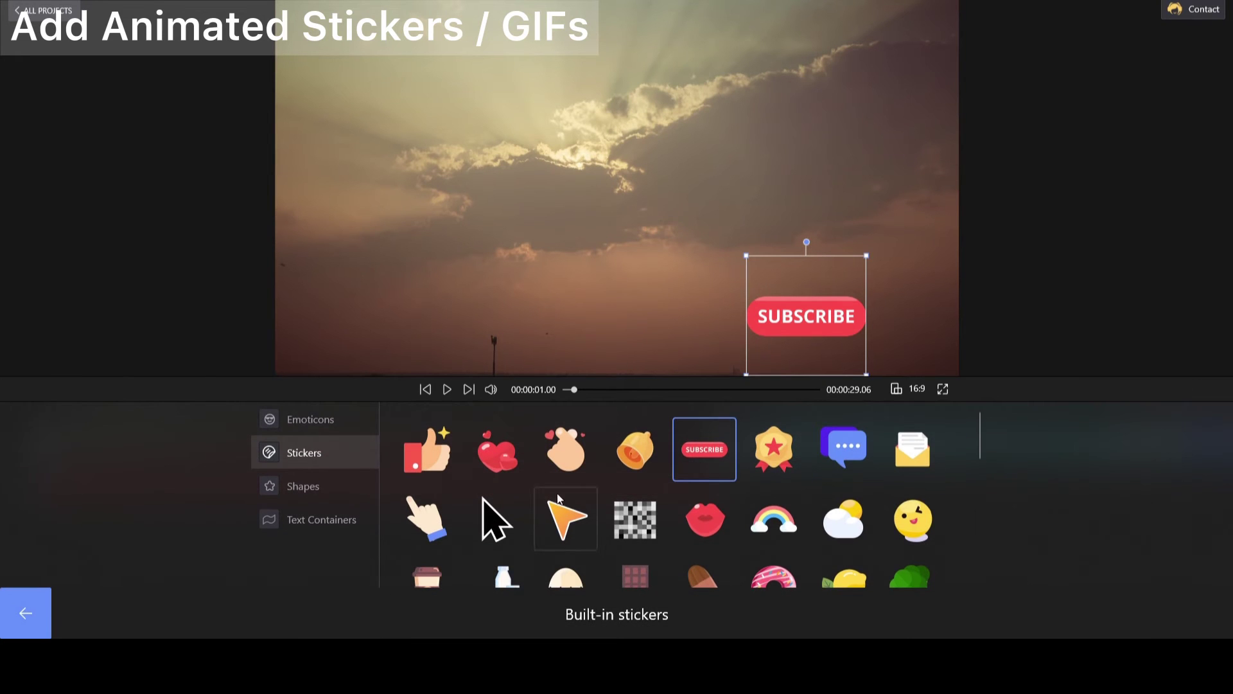
click(418, 446)
click(25, 616)
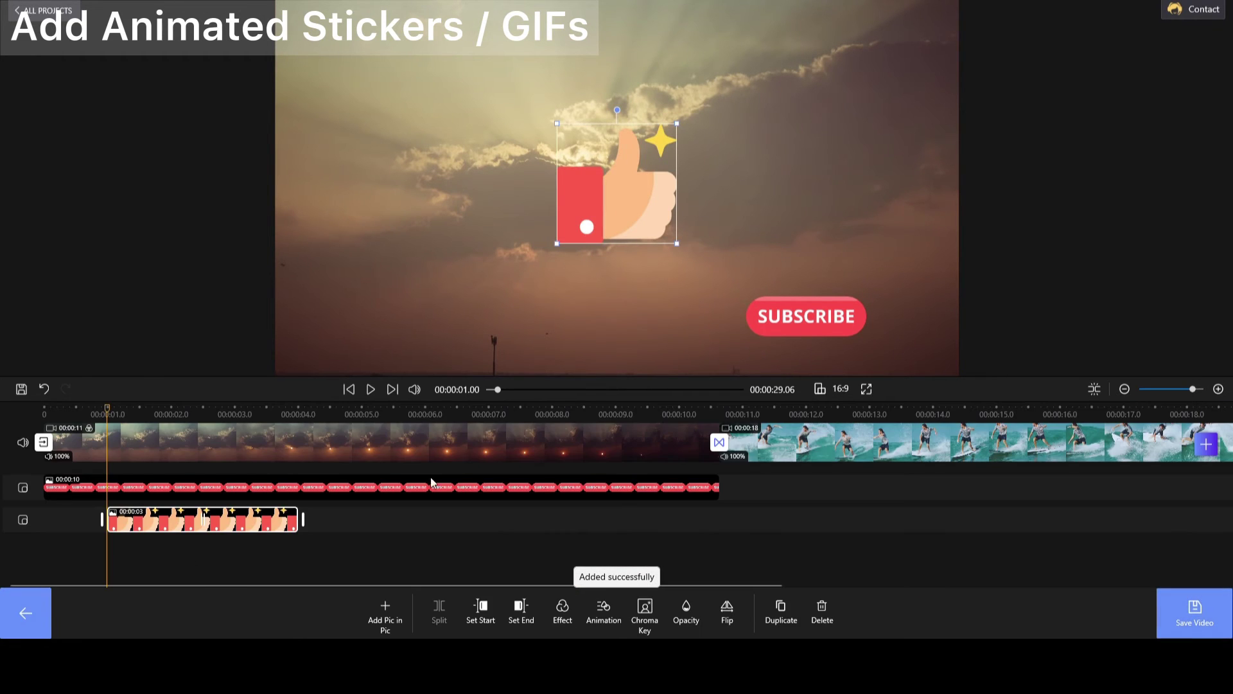
drag(682, 127, 619, 183)
drag(593, 230, 689, 323)
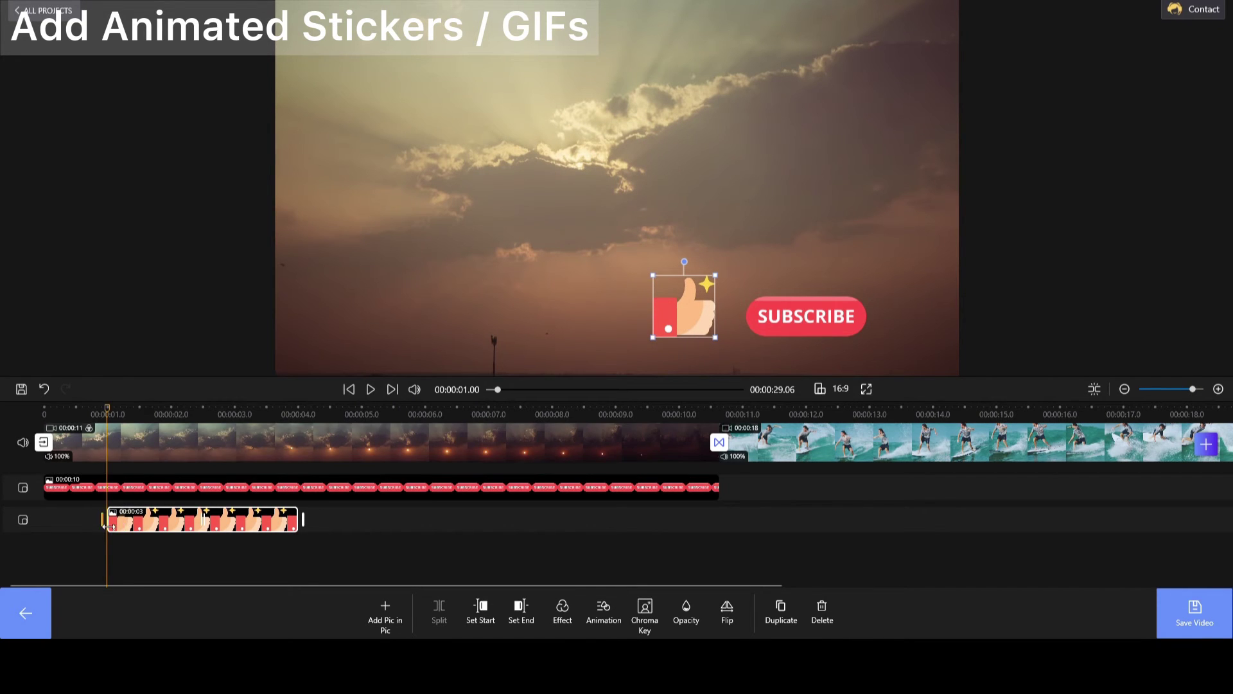
Step: Extend the thumbs-up sticker in both directions so it spans the whole sunset clip
drag(102, 519, 33, 520)
drag(473, 519, 722, 519)
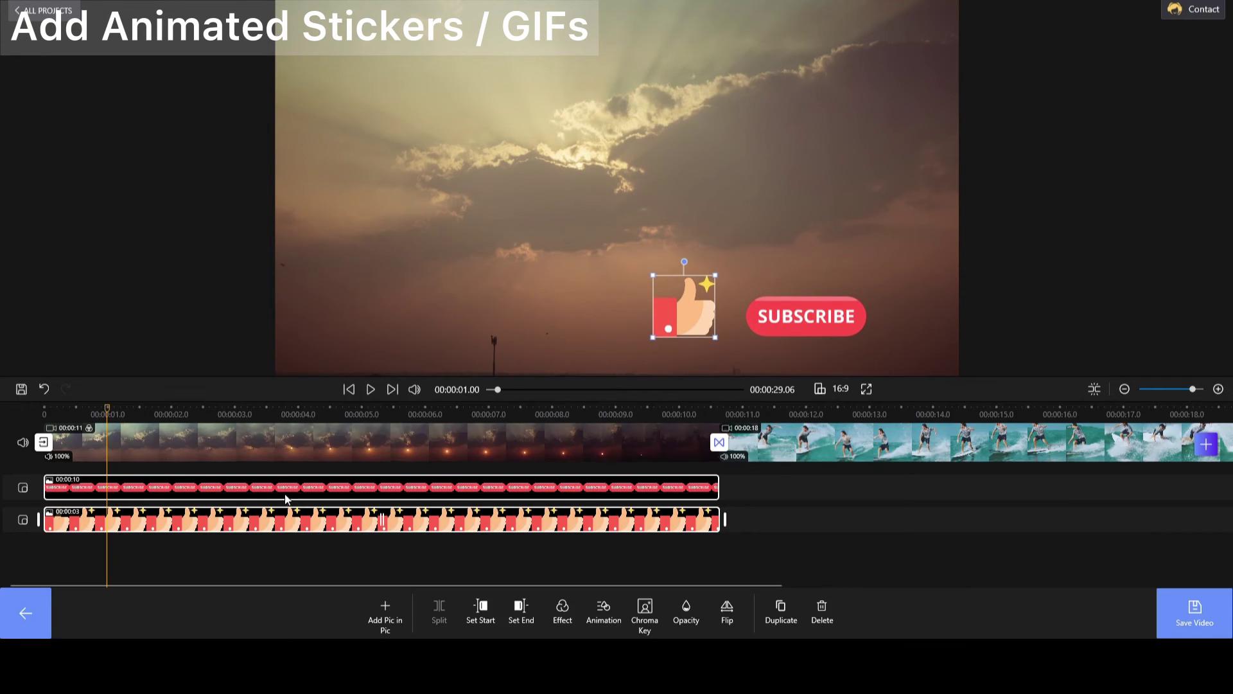
click(578, 443)
Step: Add the green-screen clip of the woman as picture-in-picture at 00:00:11.80 and enlarge it to cover the whole frame
click(793, 452)
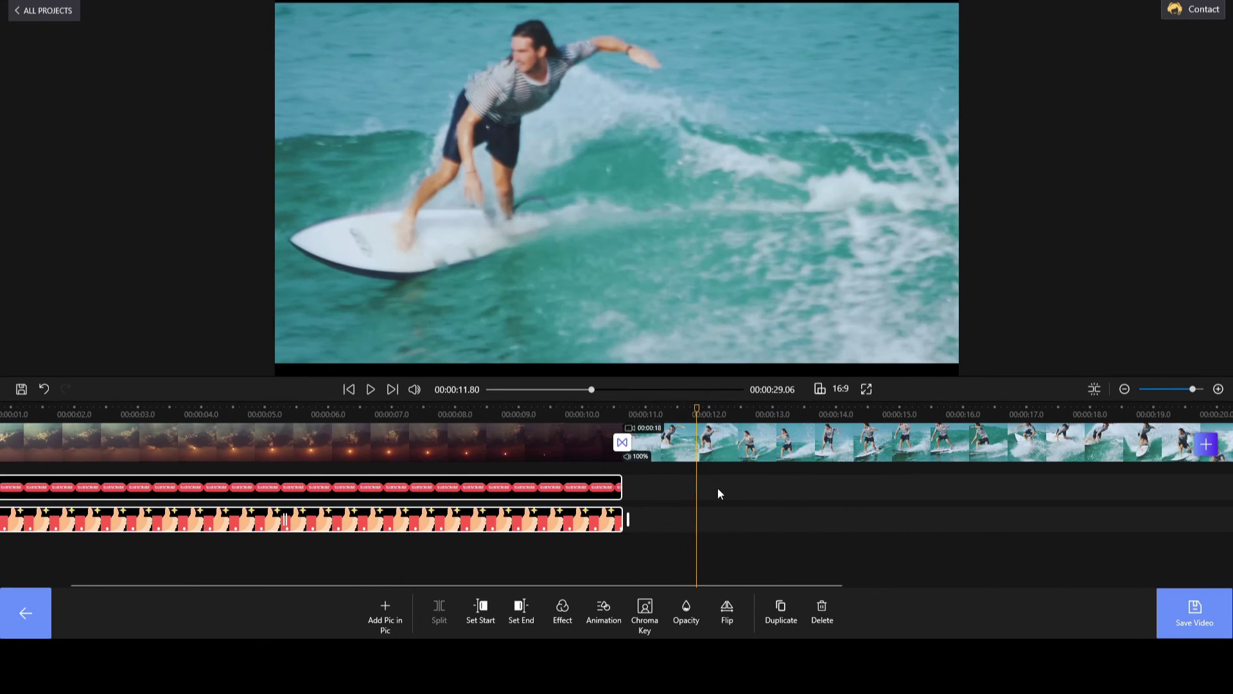
click(588, 582)
click(344, 610)
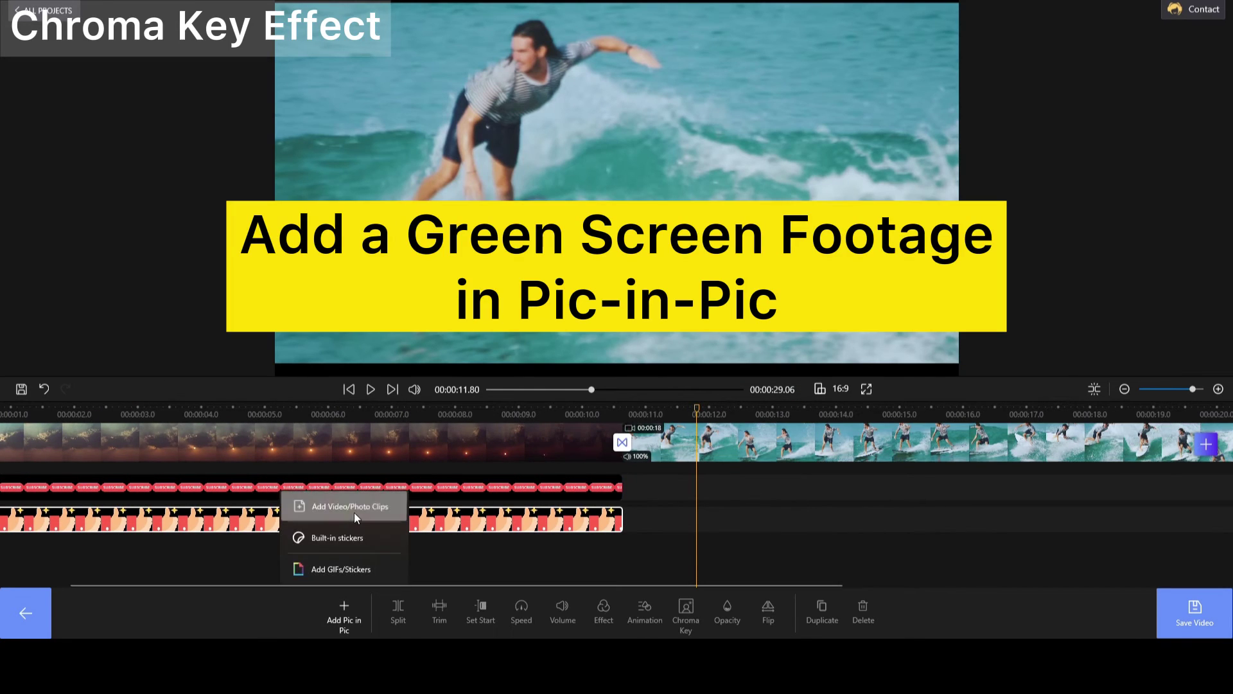
click(347, 504)
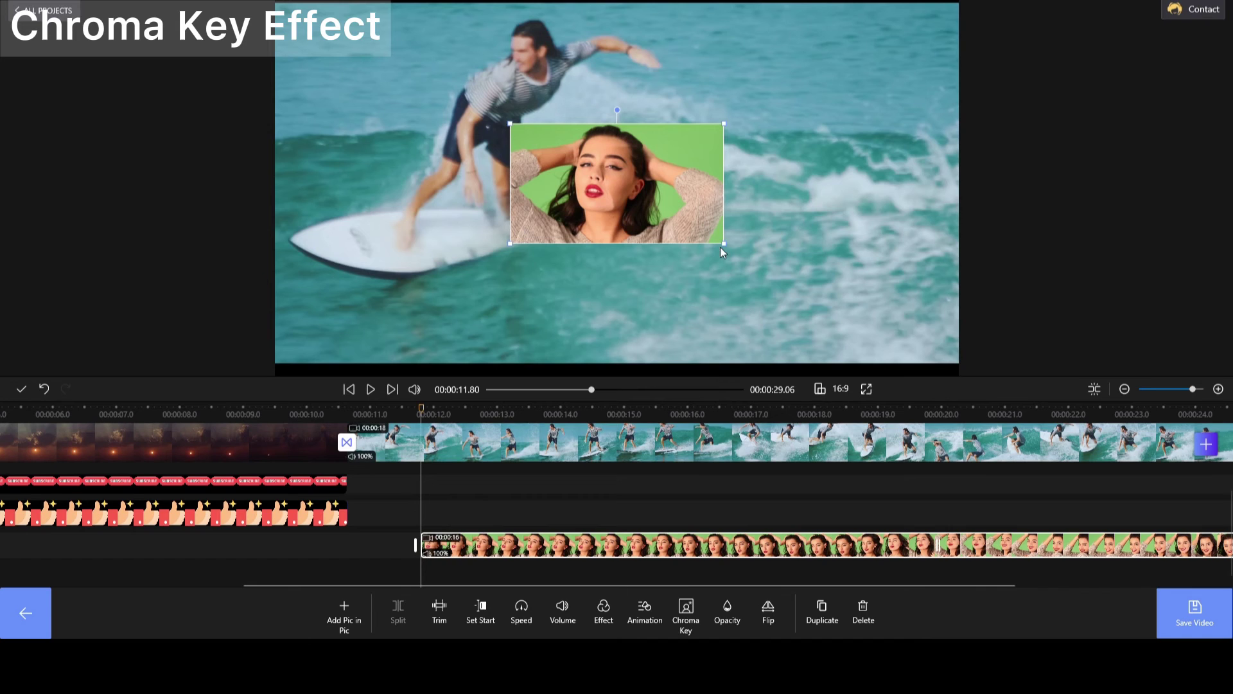
drag(721, 243, 803, 310)
drag(522, 144, 283, 26)
Step: Turn on the chroma key effect for the green-screen clip, sample its light green background and set the tolerance to 18%
click(690, 617)
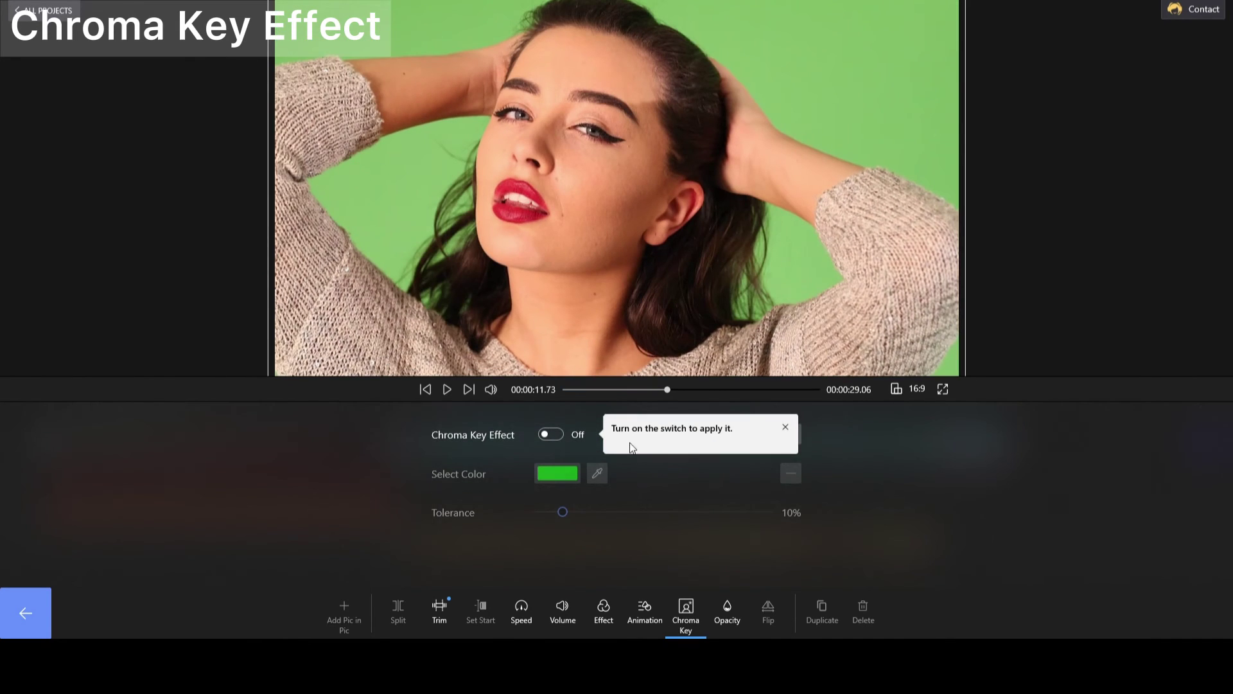
click(784, 427)
click(551, 434)
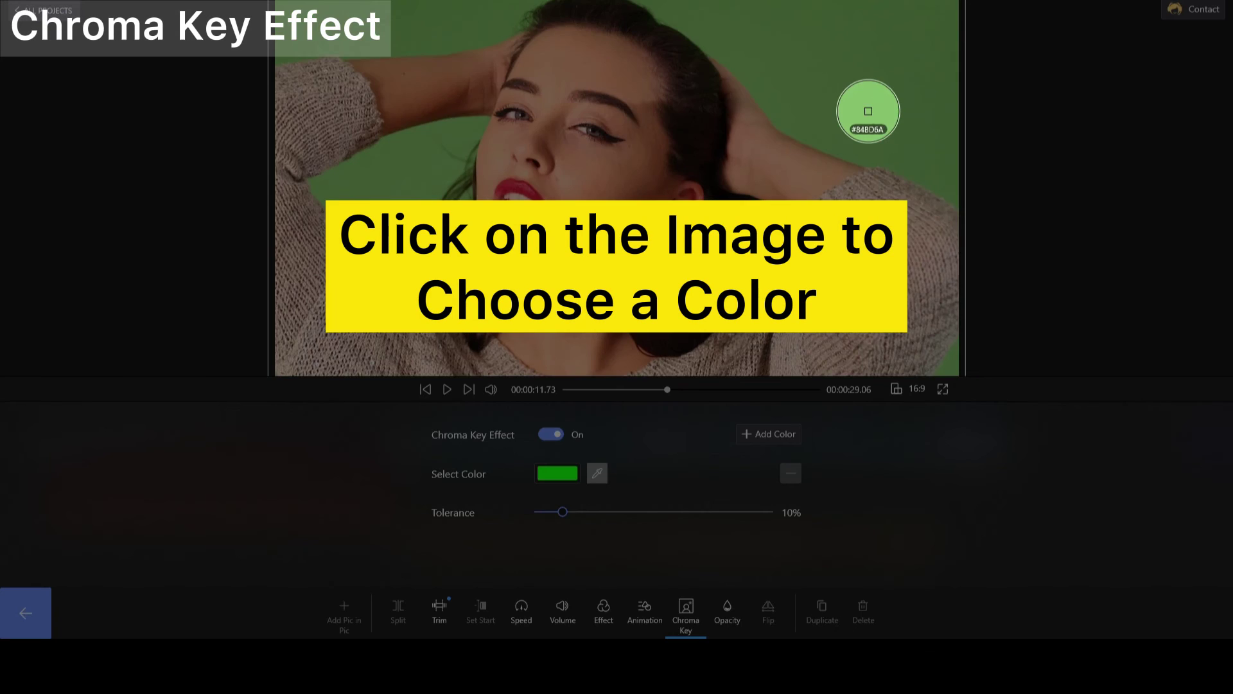
click(875, 118)
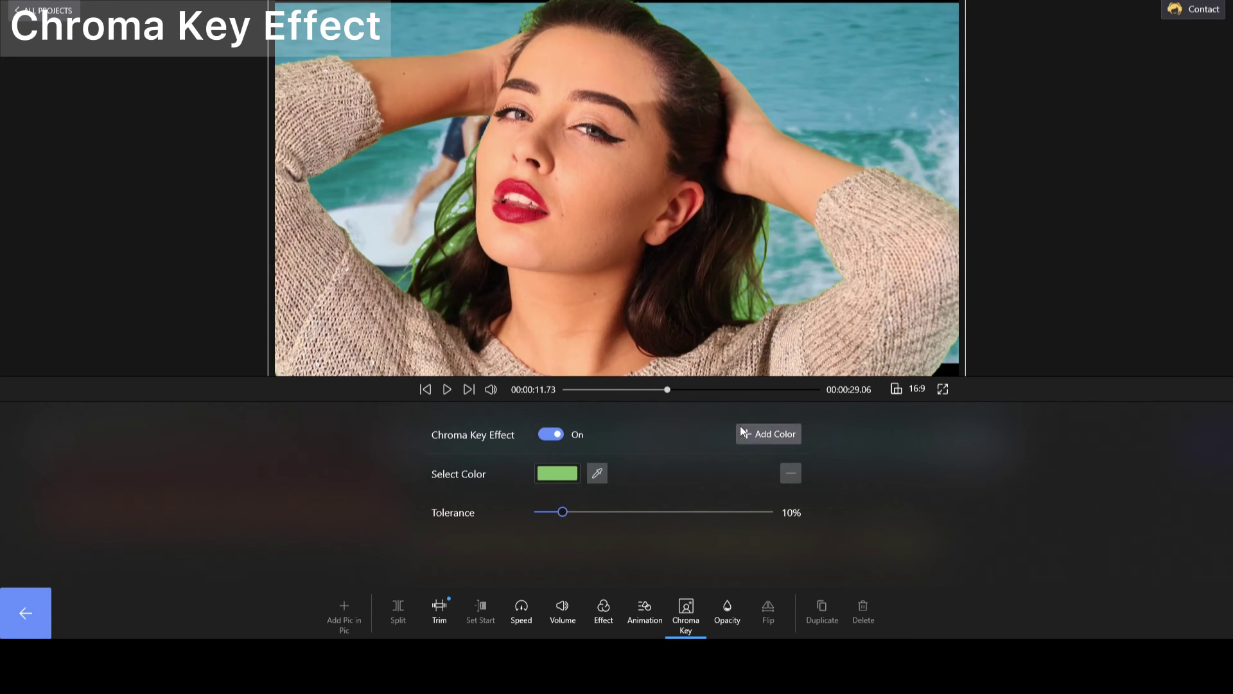
drag(574, 518, 582, 514)
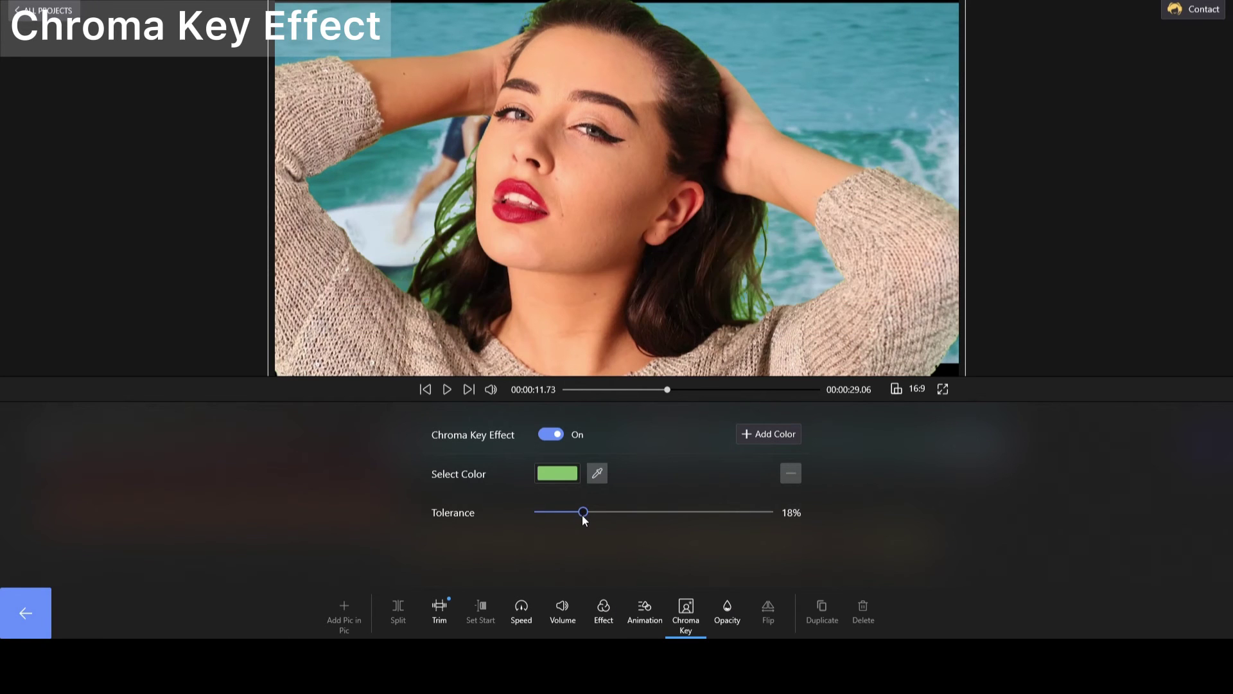
Step: Add a second chroma key color sampled from the green fringe beside the woman's hair and set its tolerance to 17%
click(747, 434)
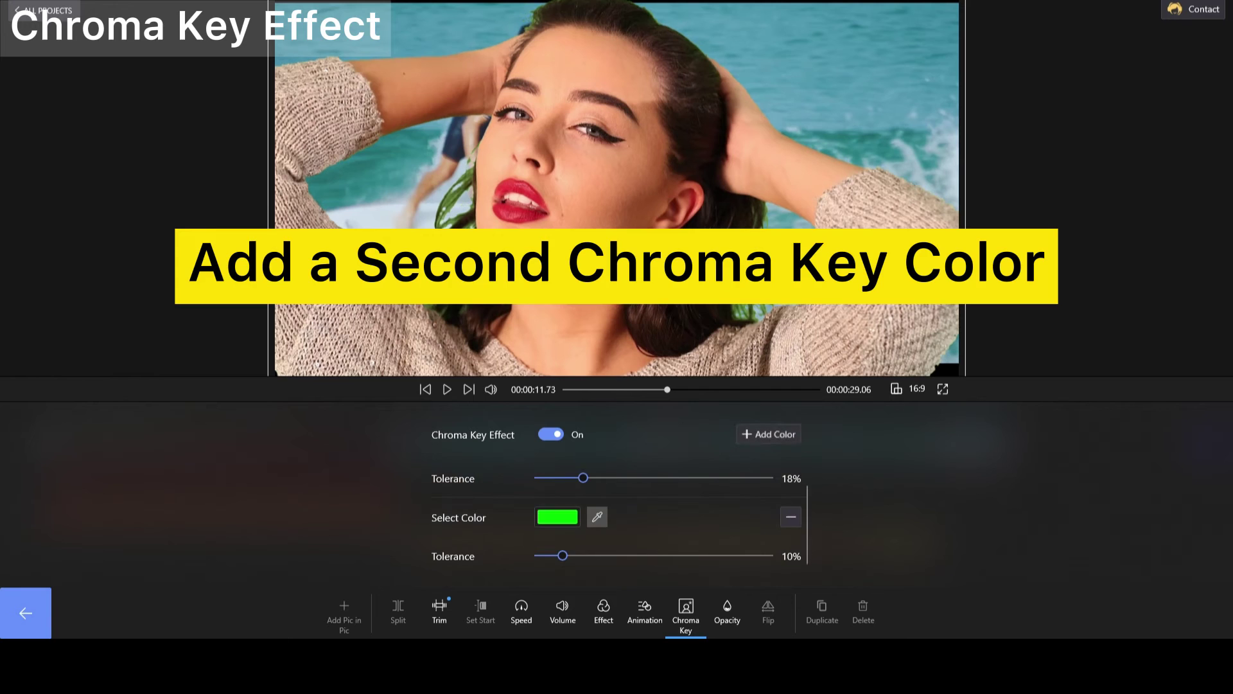
click(595, 518)
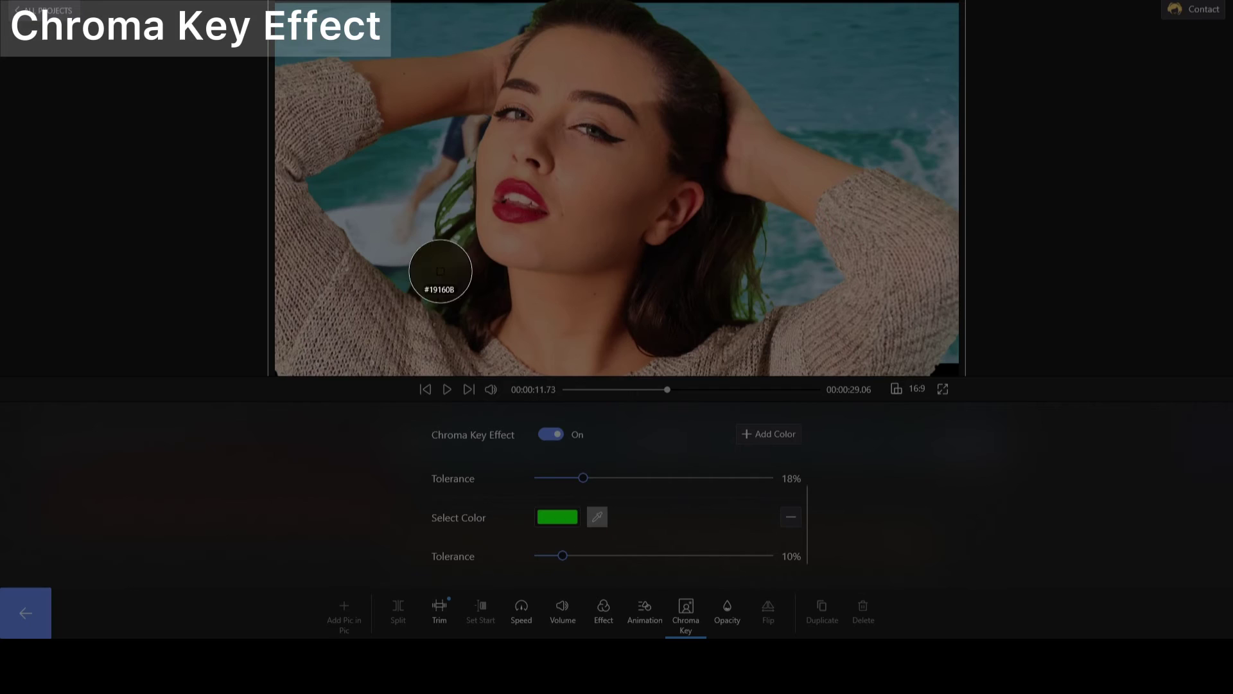
click(470, 229)
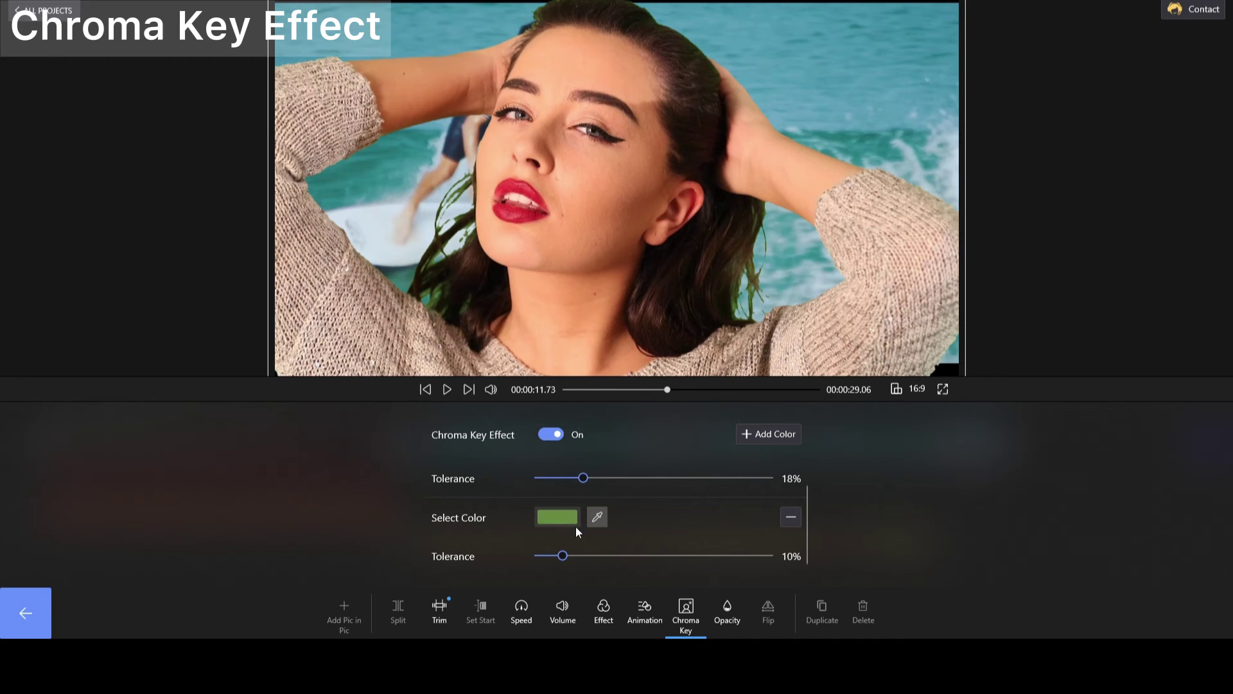
drag(560, 562, 583, 569)
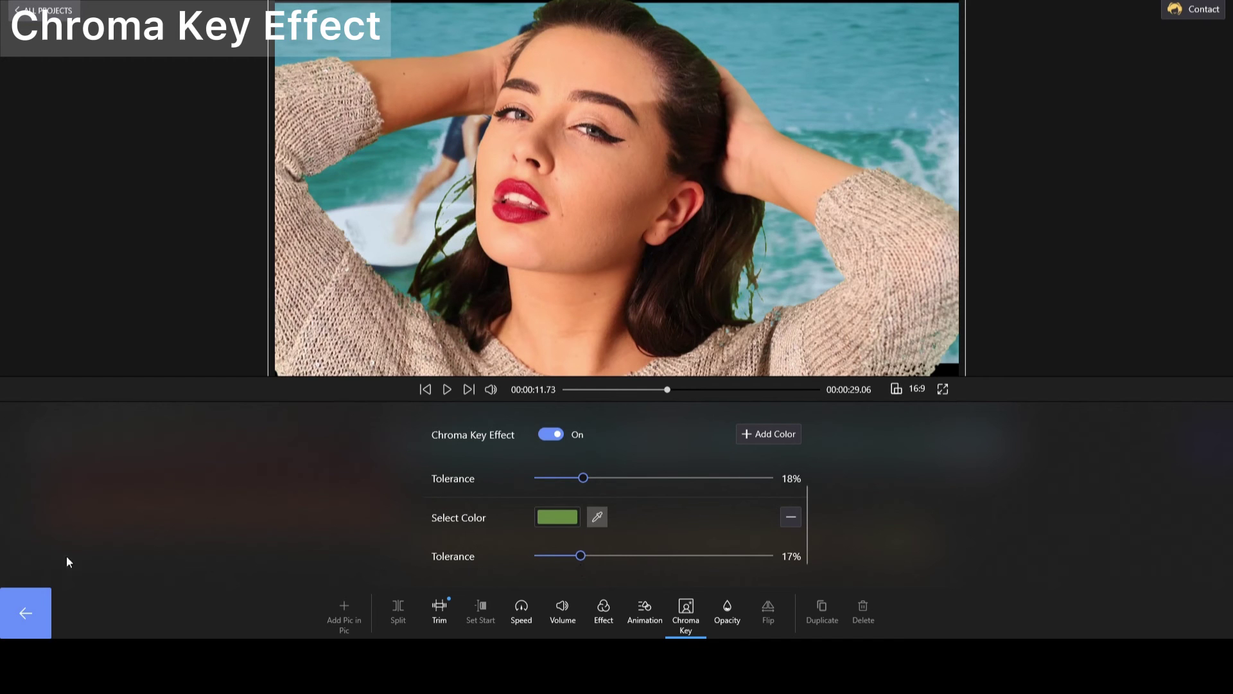
Step: Align the green-screen clip's start with the surfing clip, preview the composite at 00:00:19.33 and return to the main project tools
click(26, 613)
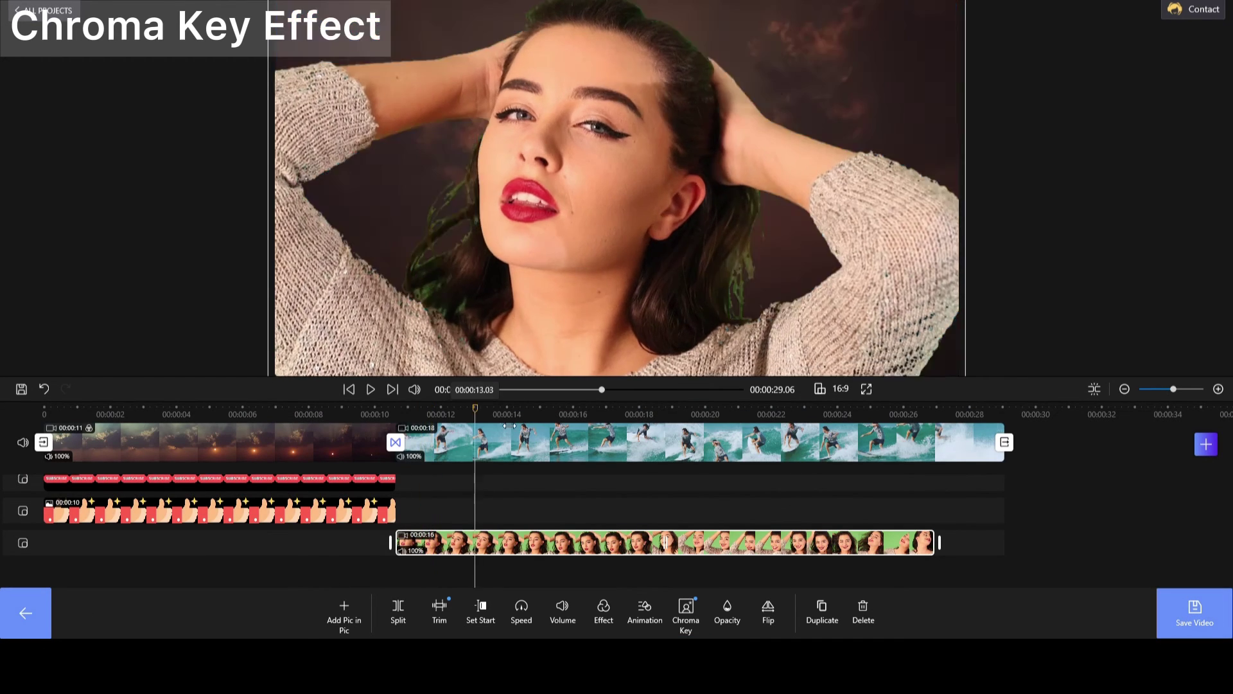
drag(510, 425, 685, 445)
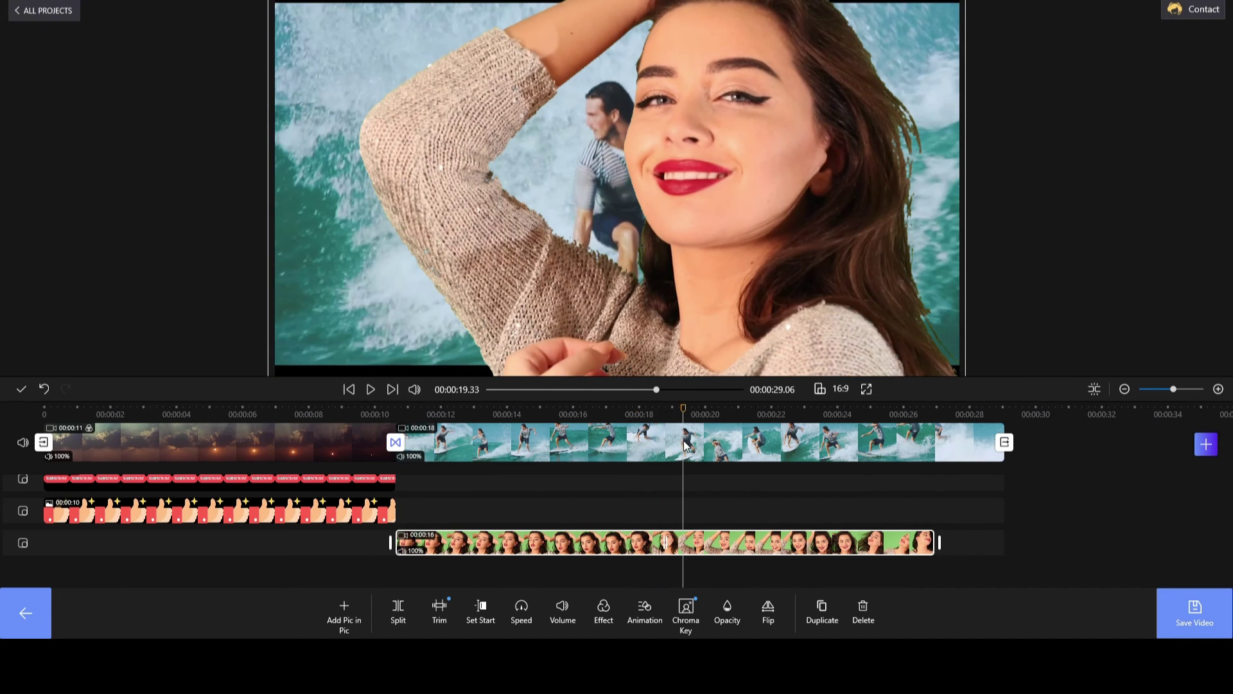
click(36, 615)
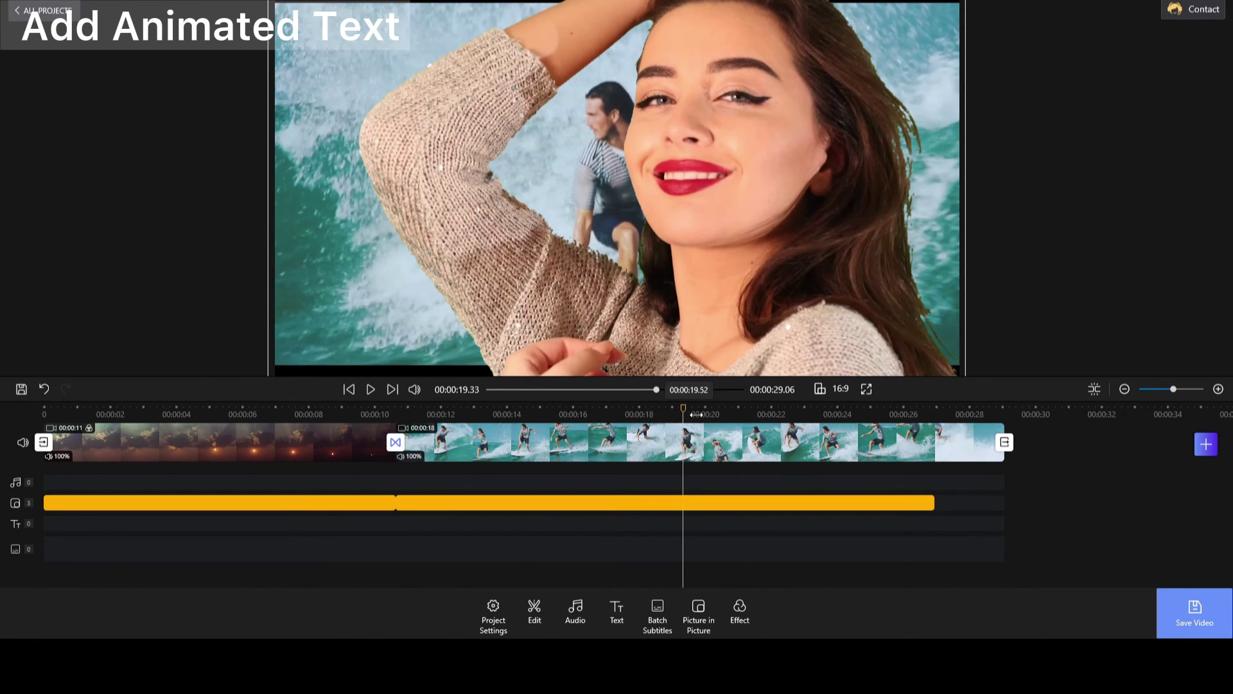
Step: Add a text overlay reading "I like FilmForth" at 00:00:19.33
click(618, 592)
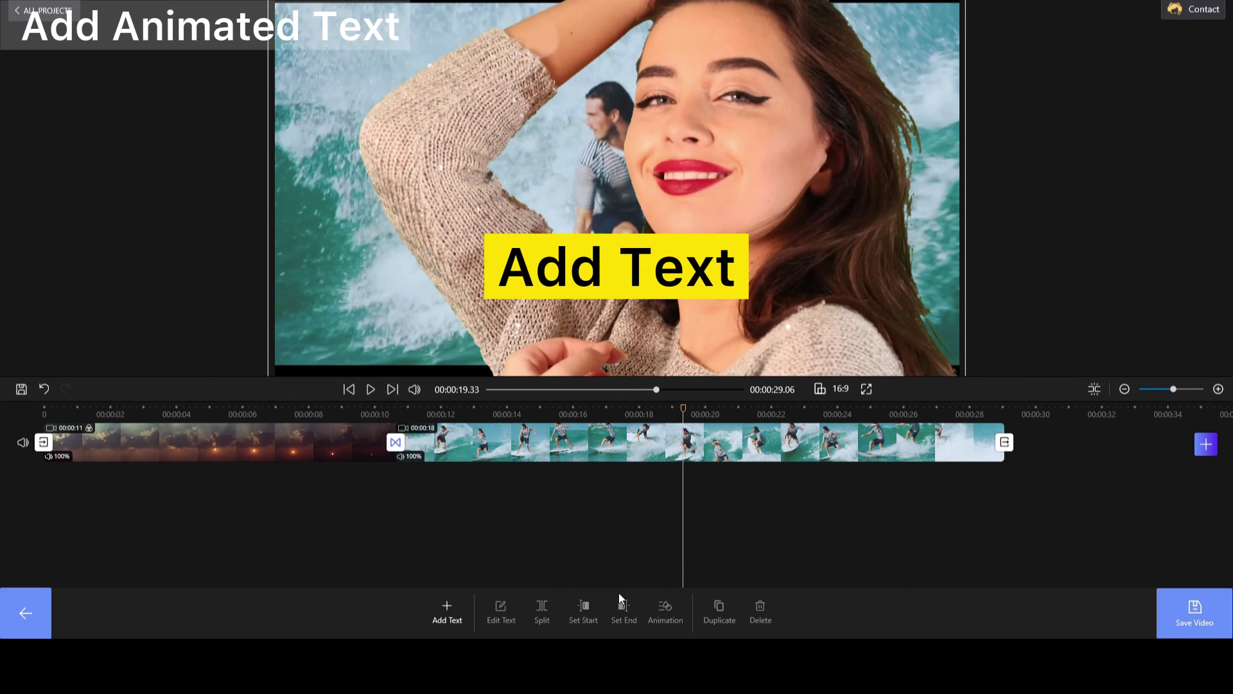
click(449, 609)
double_click(652, 199)
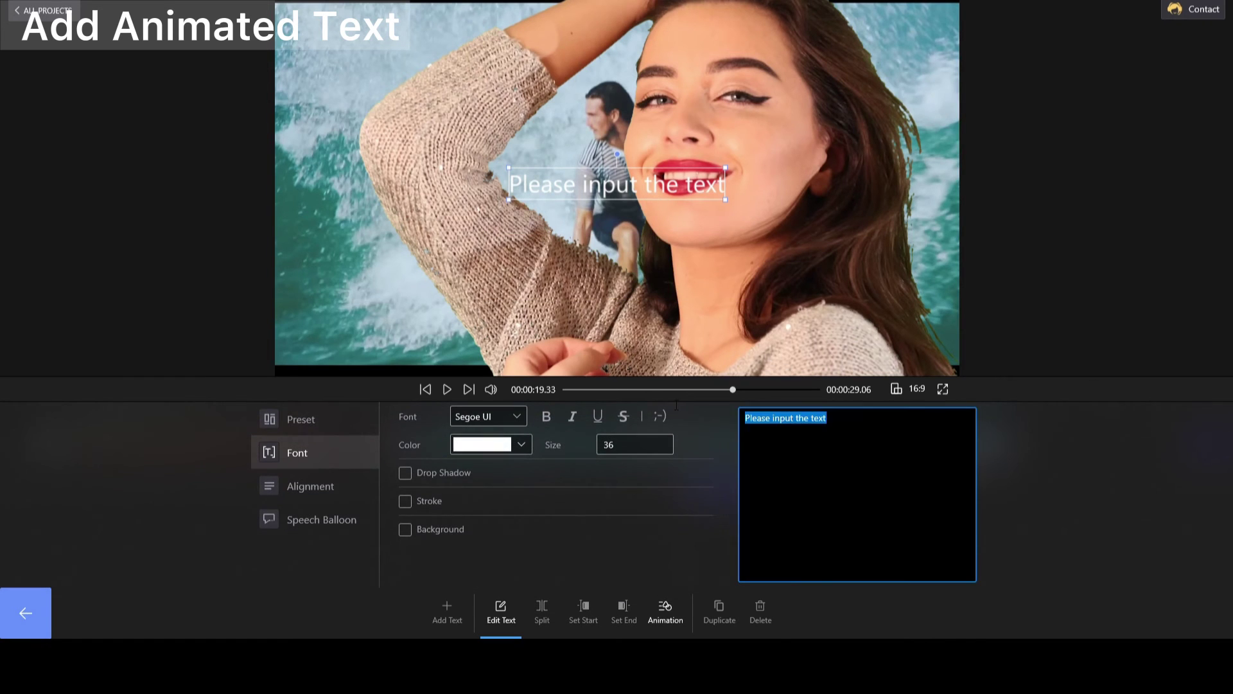
text(I like )
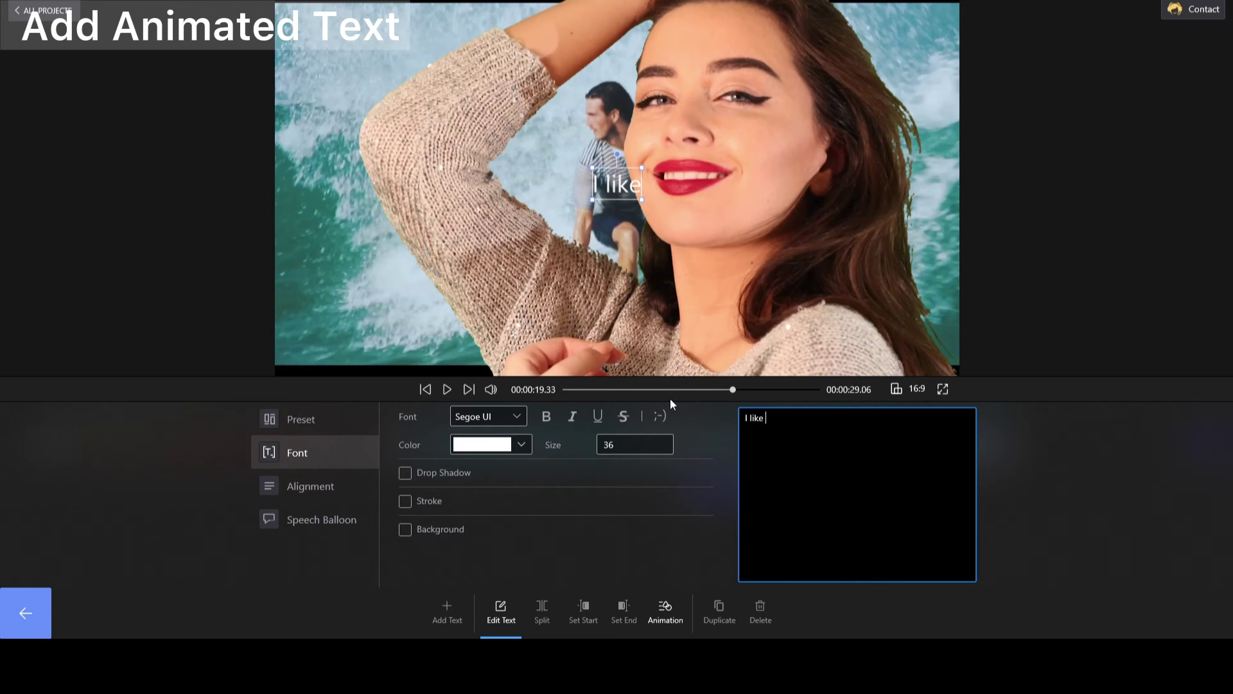
text(FilmForth)
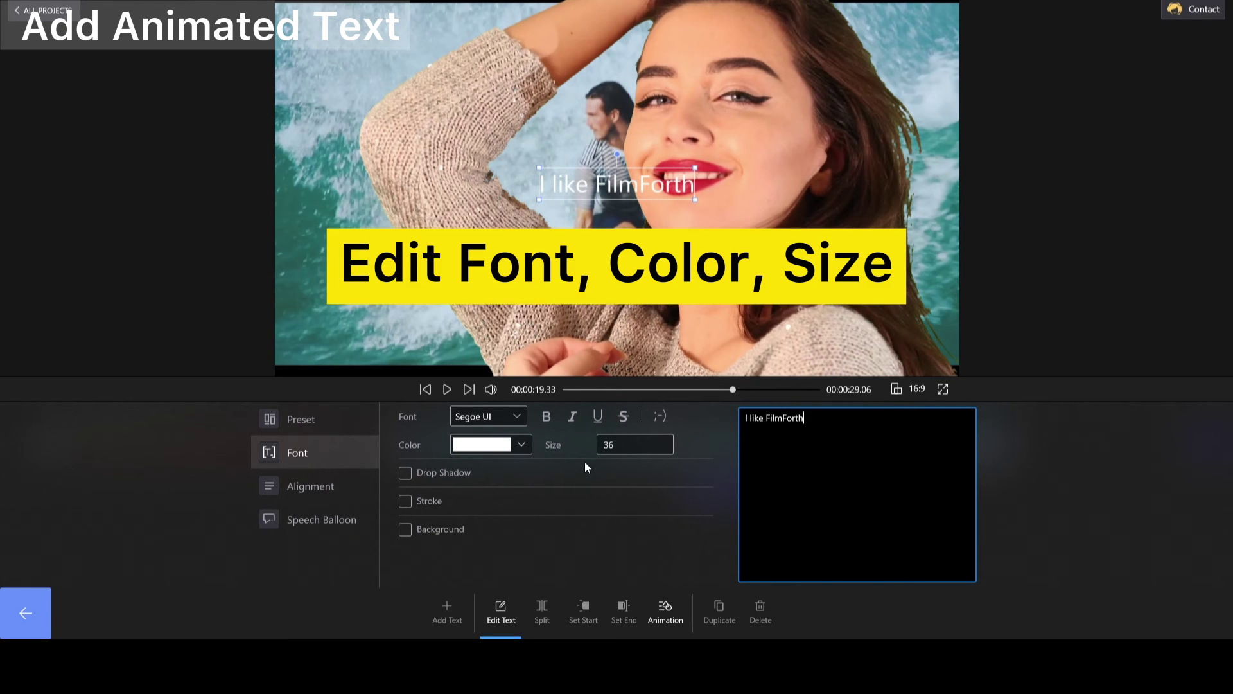
Step: Format the title as large bold italic text with a drop shadow and apply the Slide Character from Right entrance animation
click(405, 472)
drag(695, 200, 958, 329)
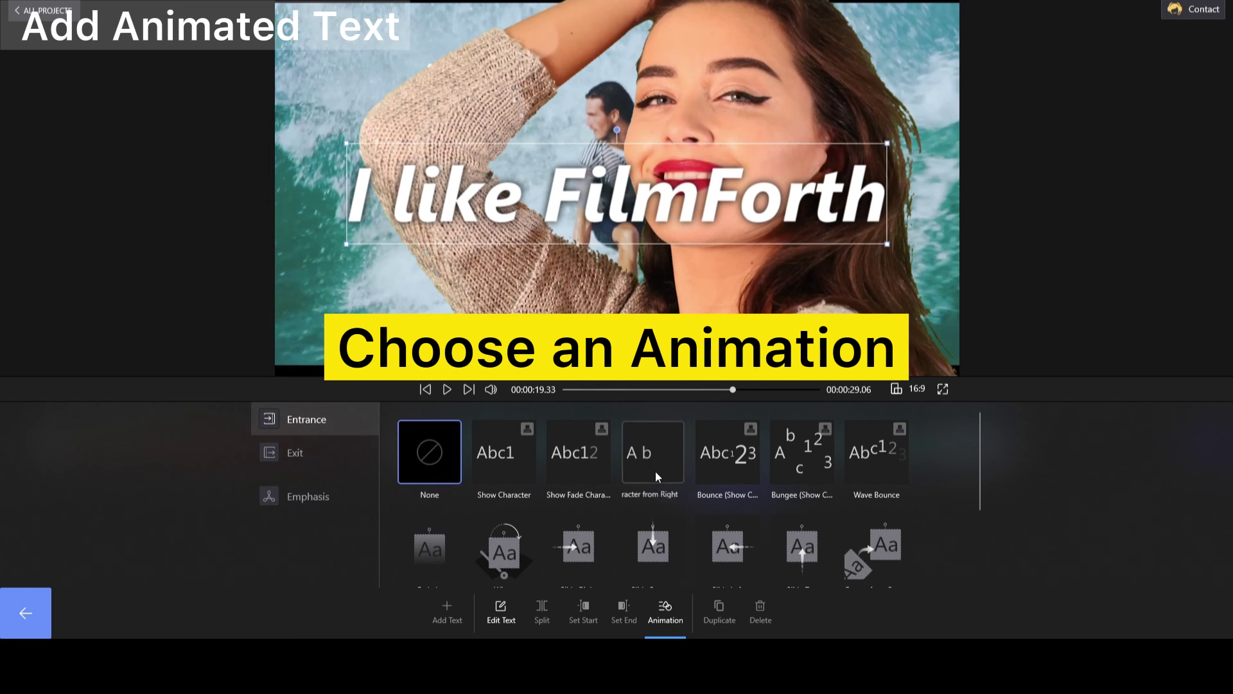
click(656, 472)
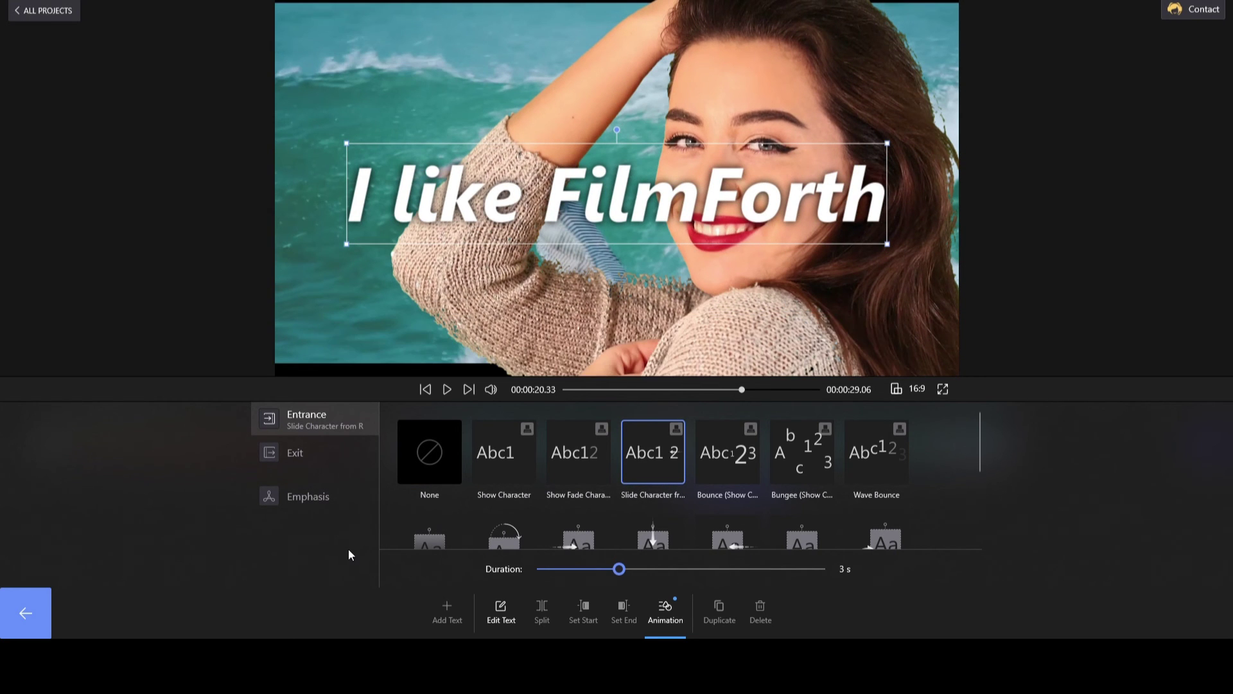
click(34, 614)
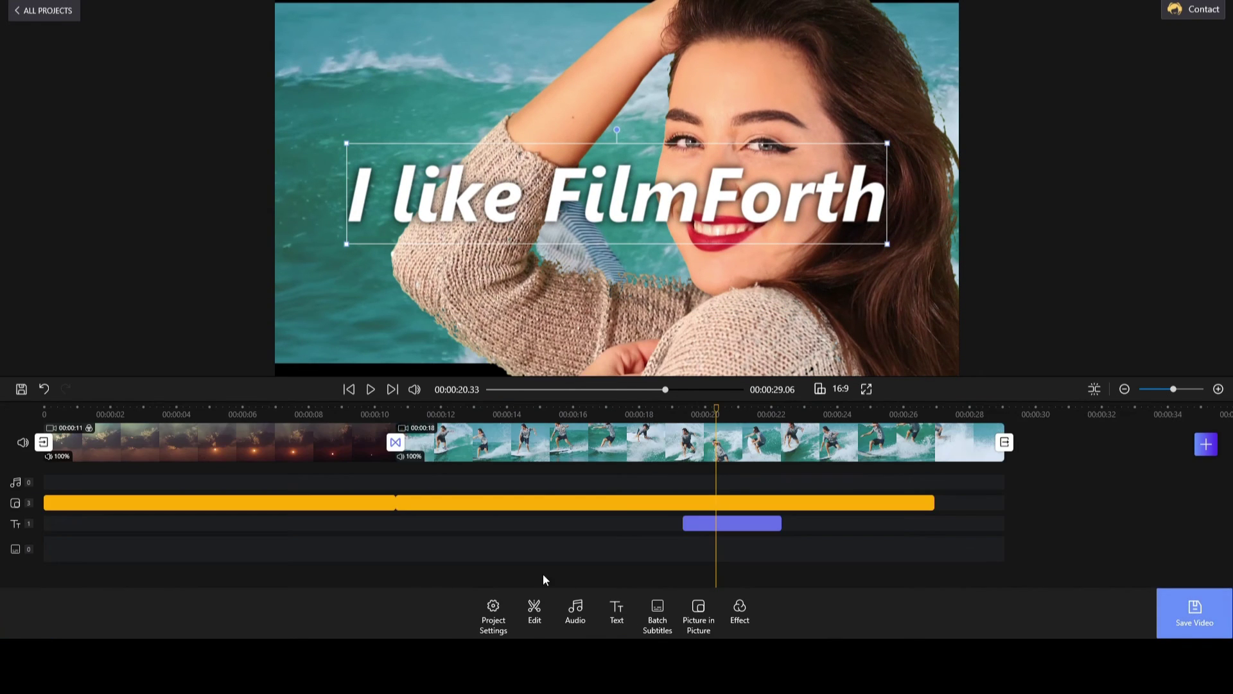
Step: Add the built-in background music track Joyride under the whole video and return to the main project tools
click(577, 607)
click(421, 615)
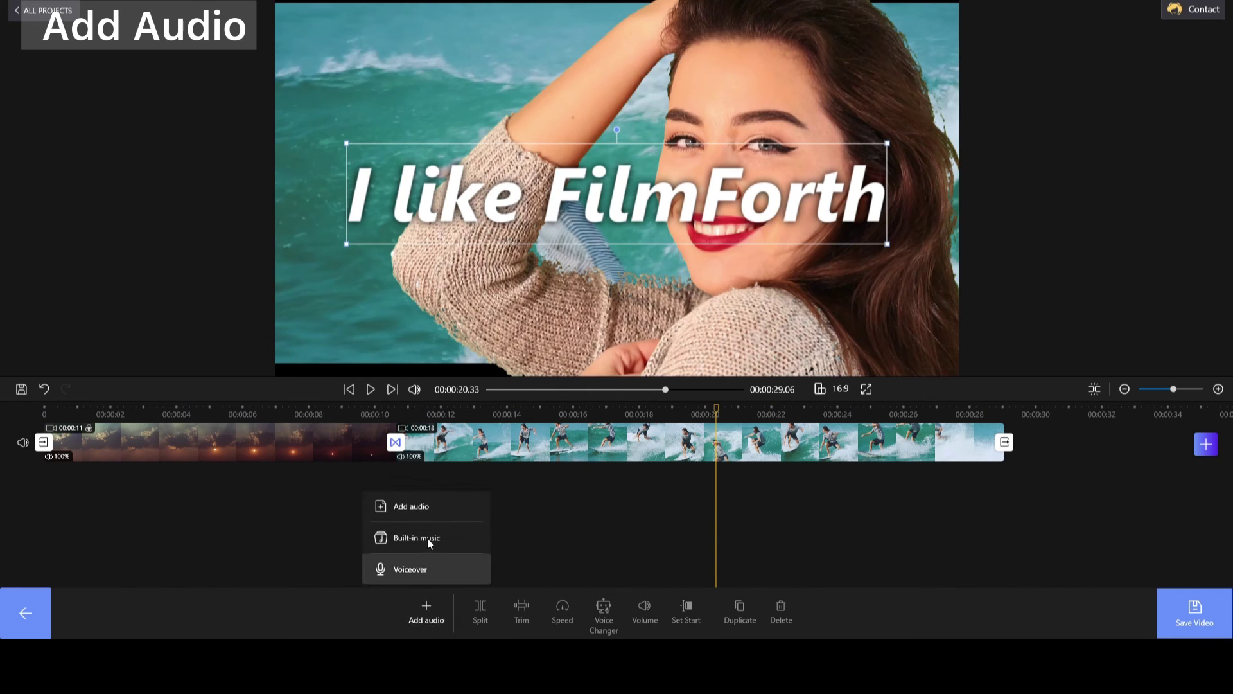
click(425, 530)
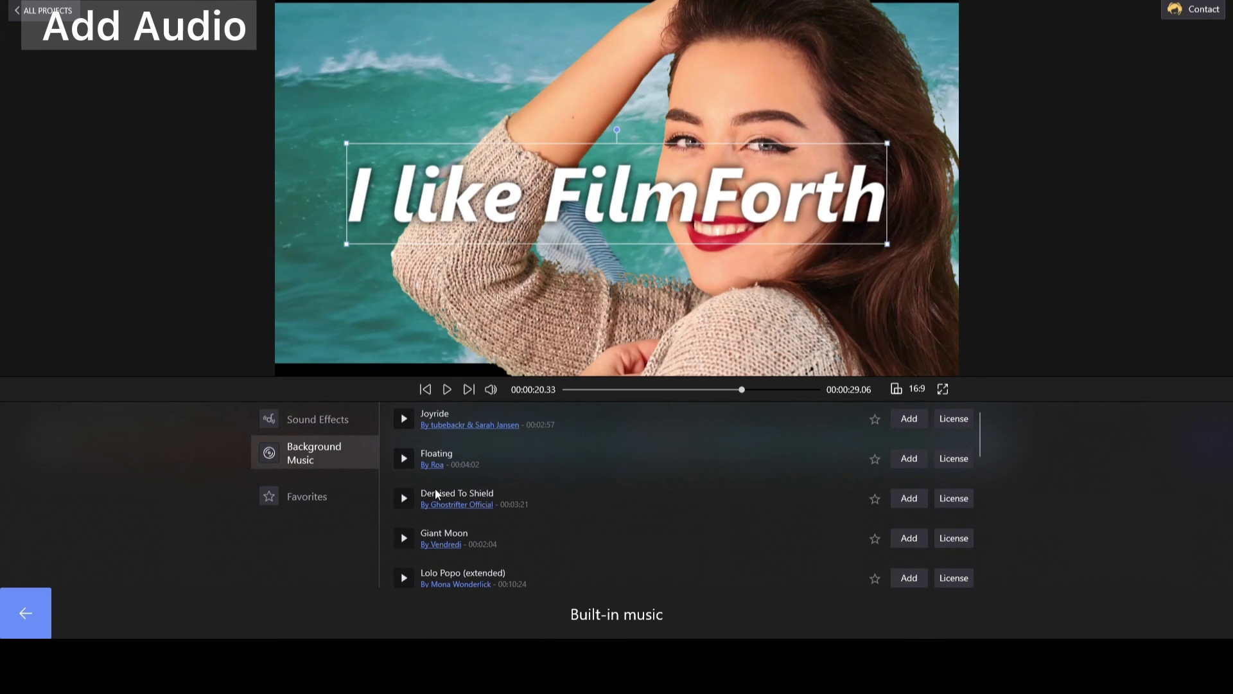
click(902, 418)
click(48, 613)
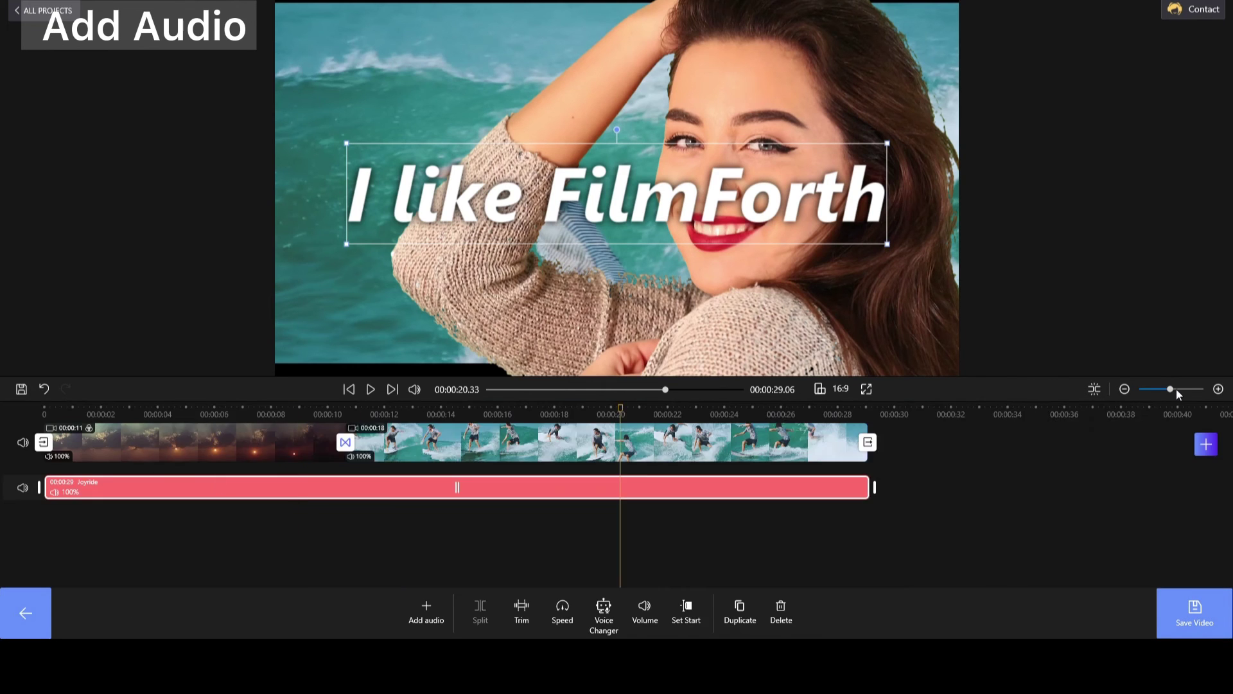
click(1180, 389)
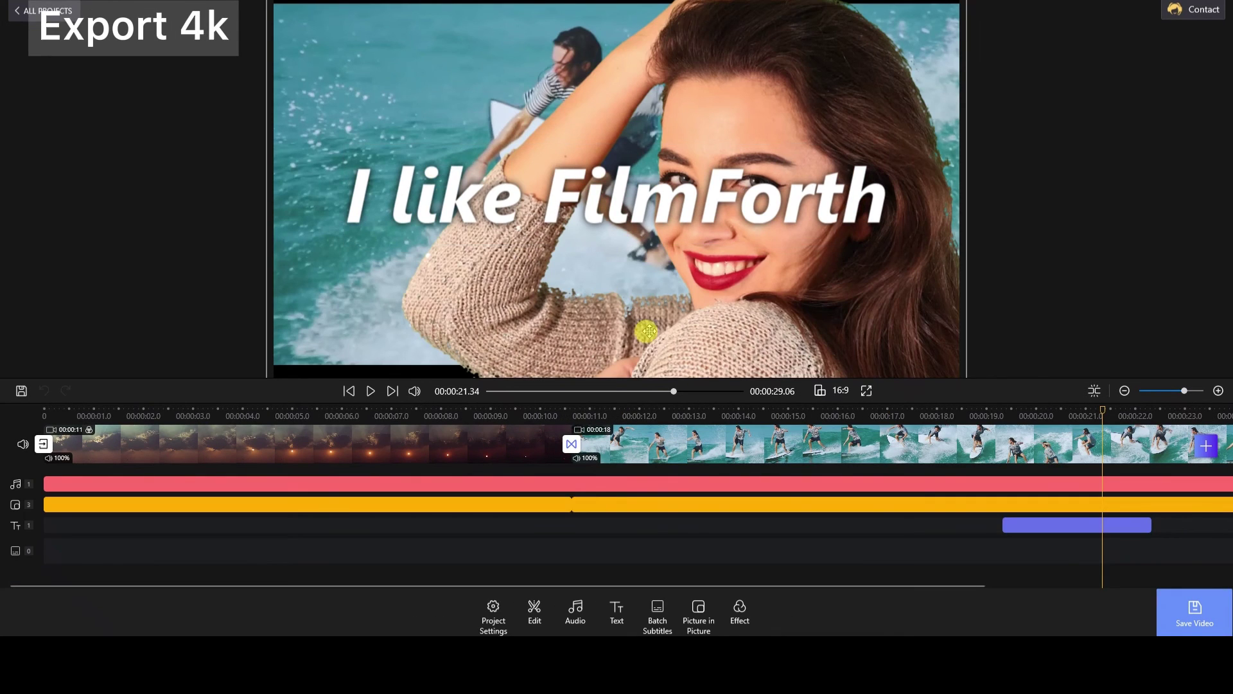
Step: Export the video at 4K resolution with Good quality (60 Mbps)
click(1194, 608)
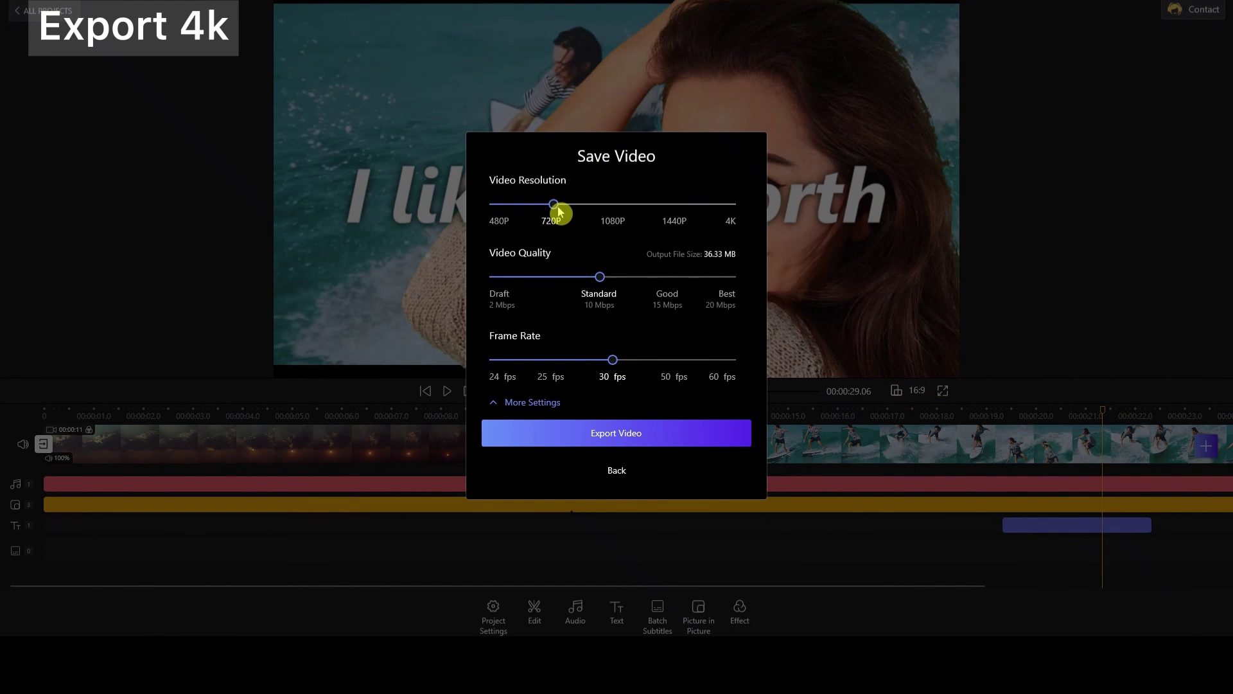
drag(556, 212, 607, 207)
drag(765, 224, 764, 223)
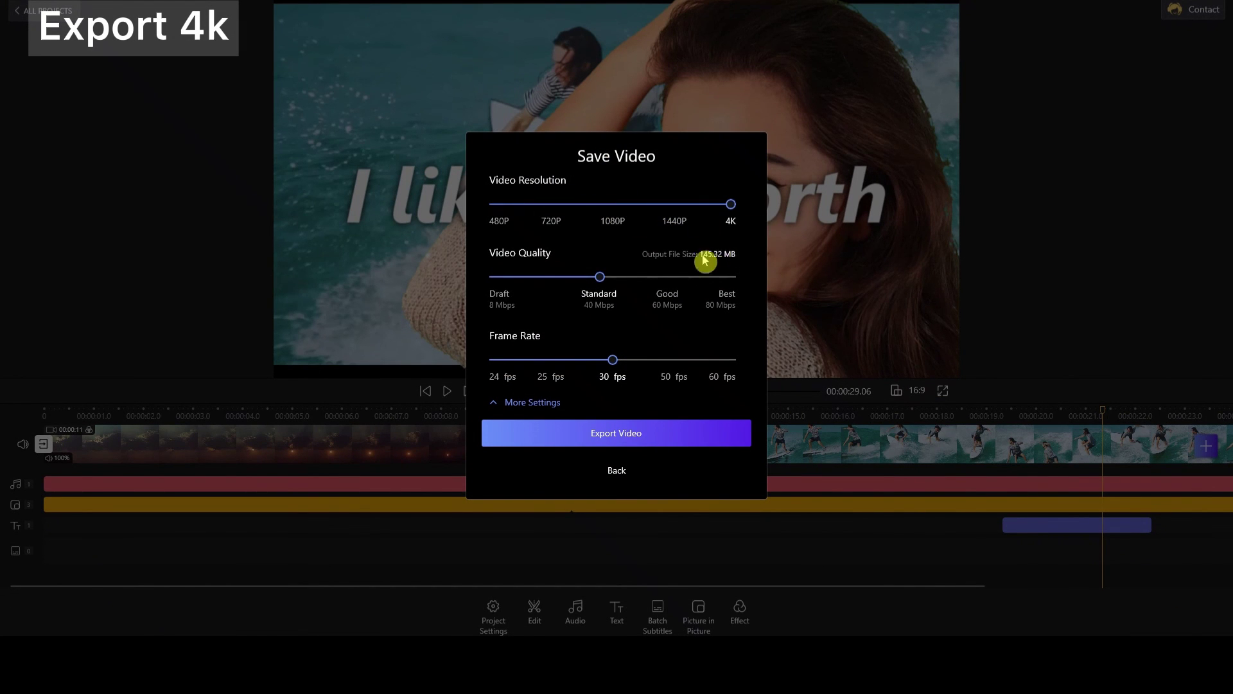
drag(602, 281, 666, 277)
click(630, 430)
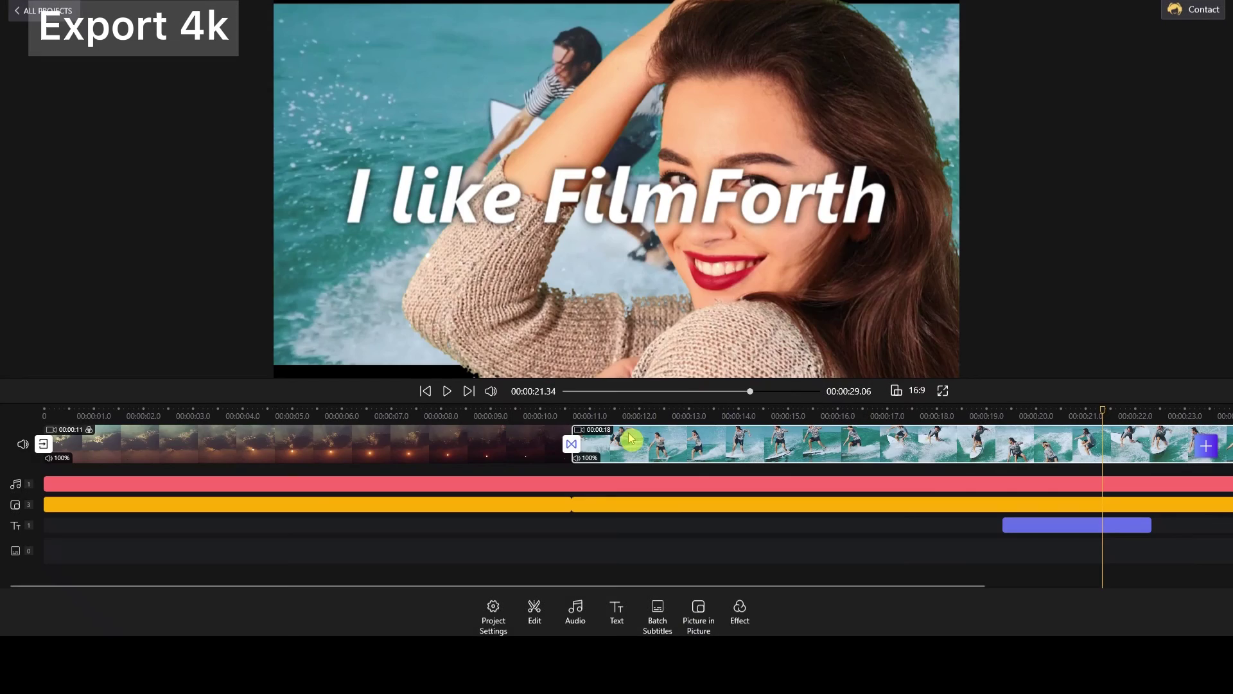